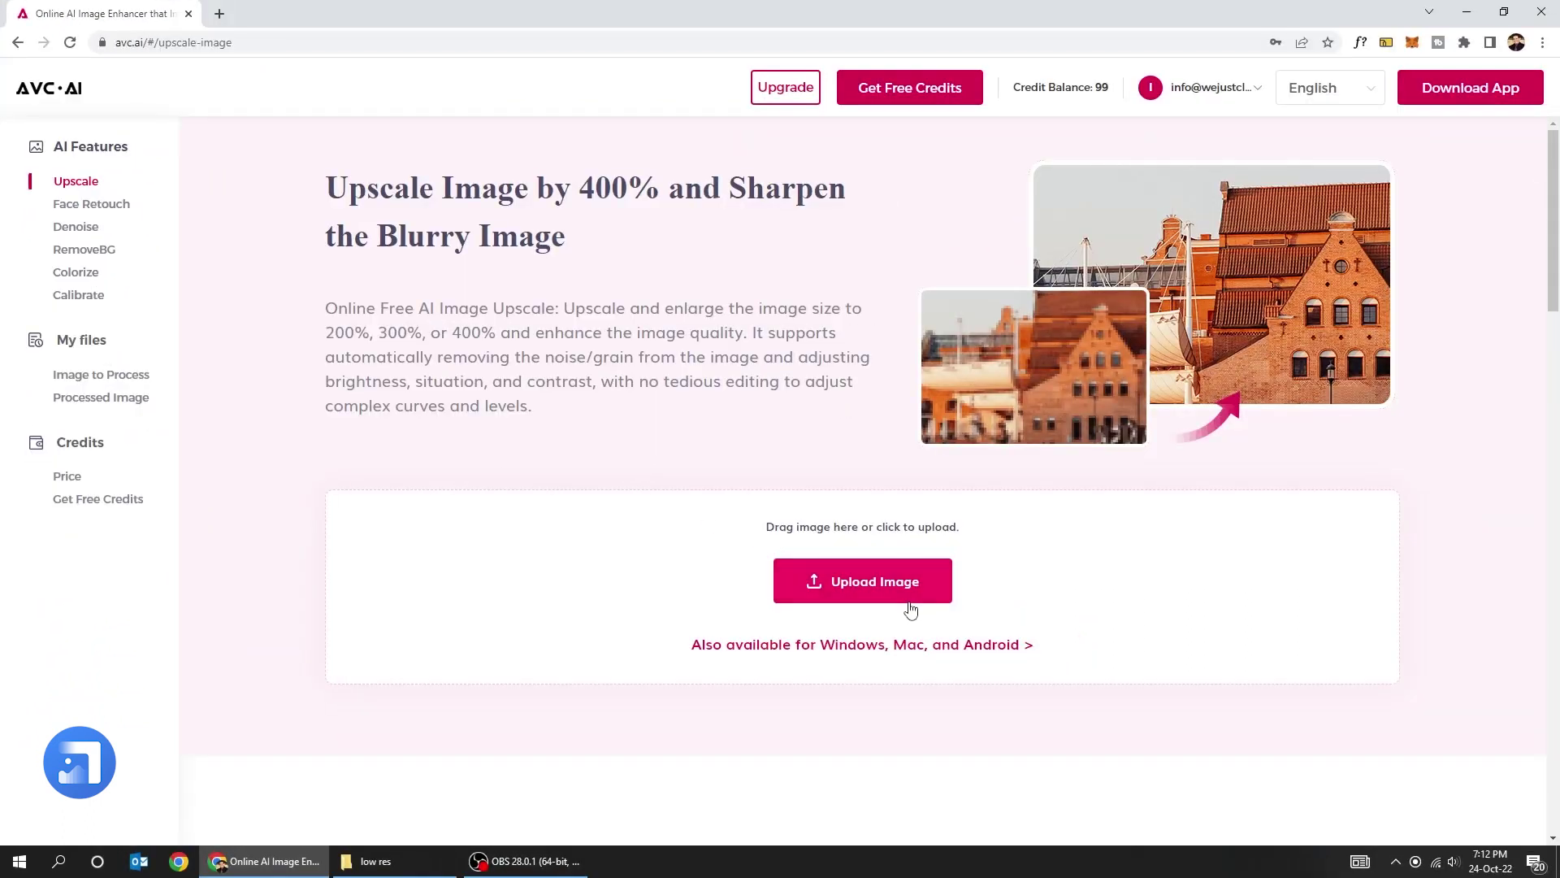
Step: Upload low res.jpg and queue it for 300% upscaling, confirming the 3-credit charge
scroll(911, 609, "down", 6)
scroll(913, 610, "down", 3)
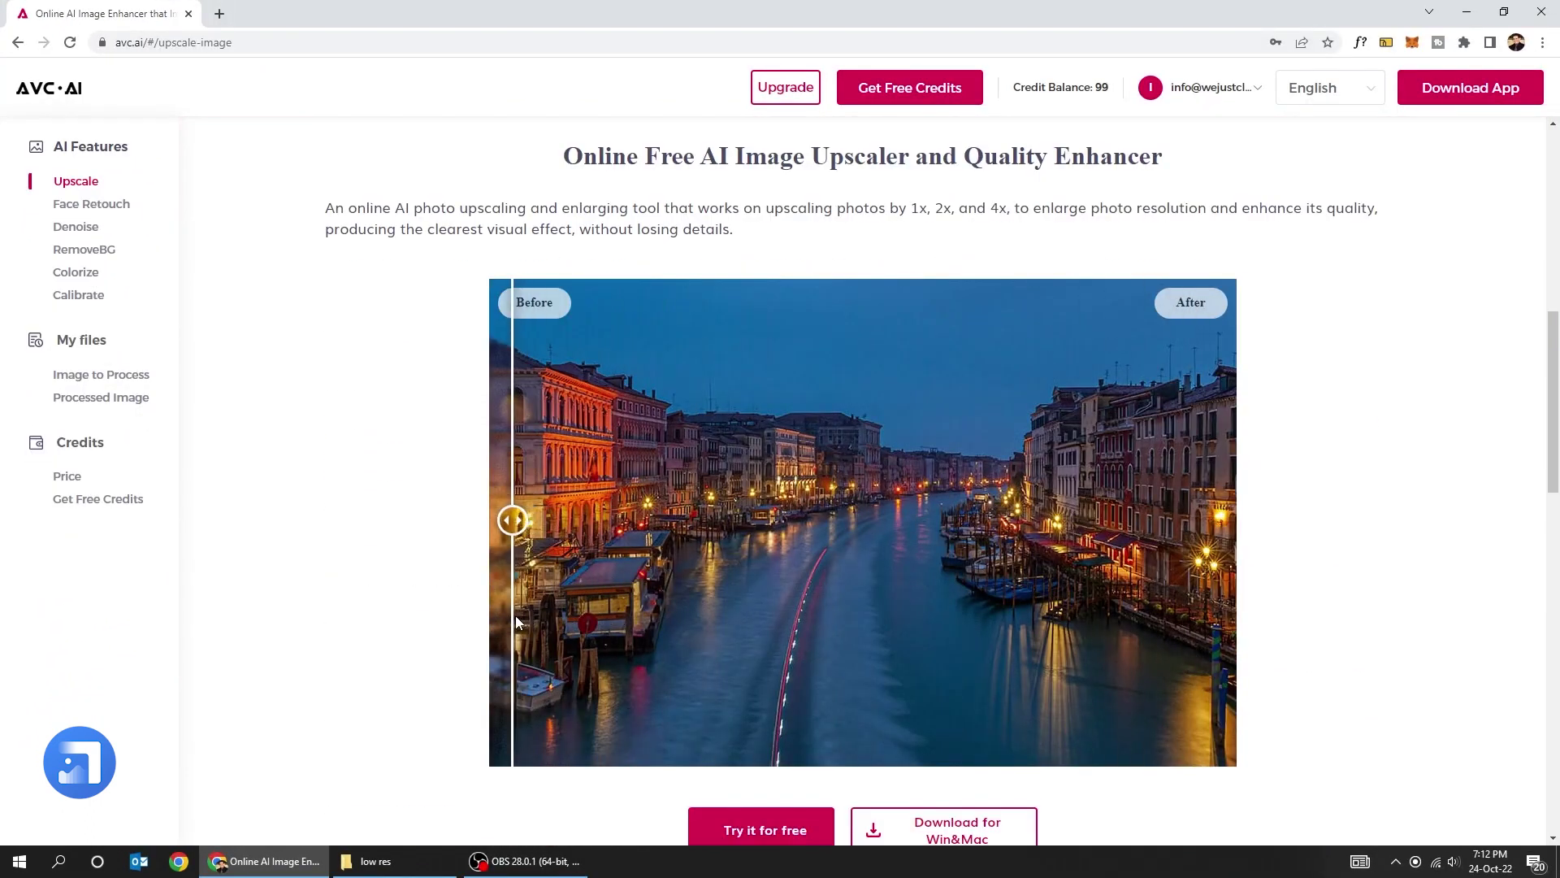
scroll(802, 561, "up", 6)
scroll(893, 552, "up", 3)
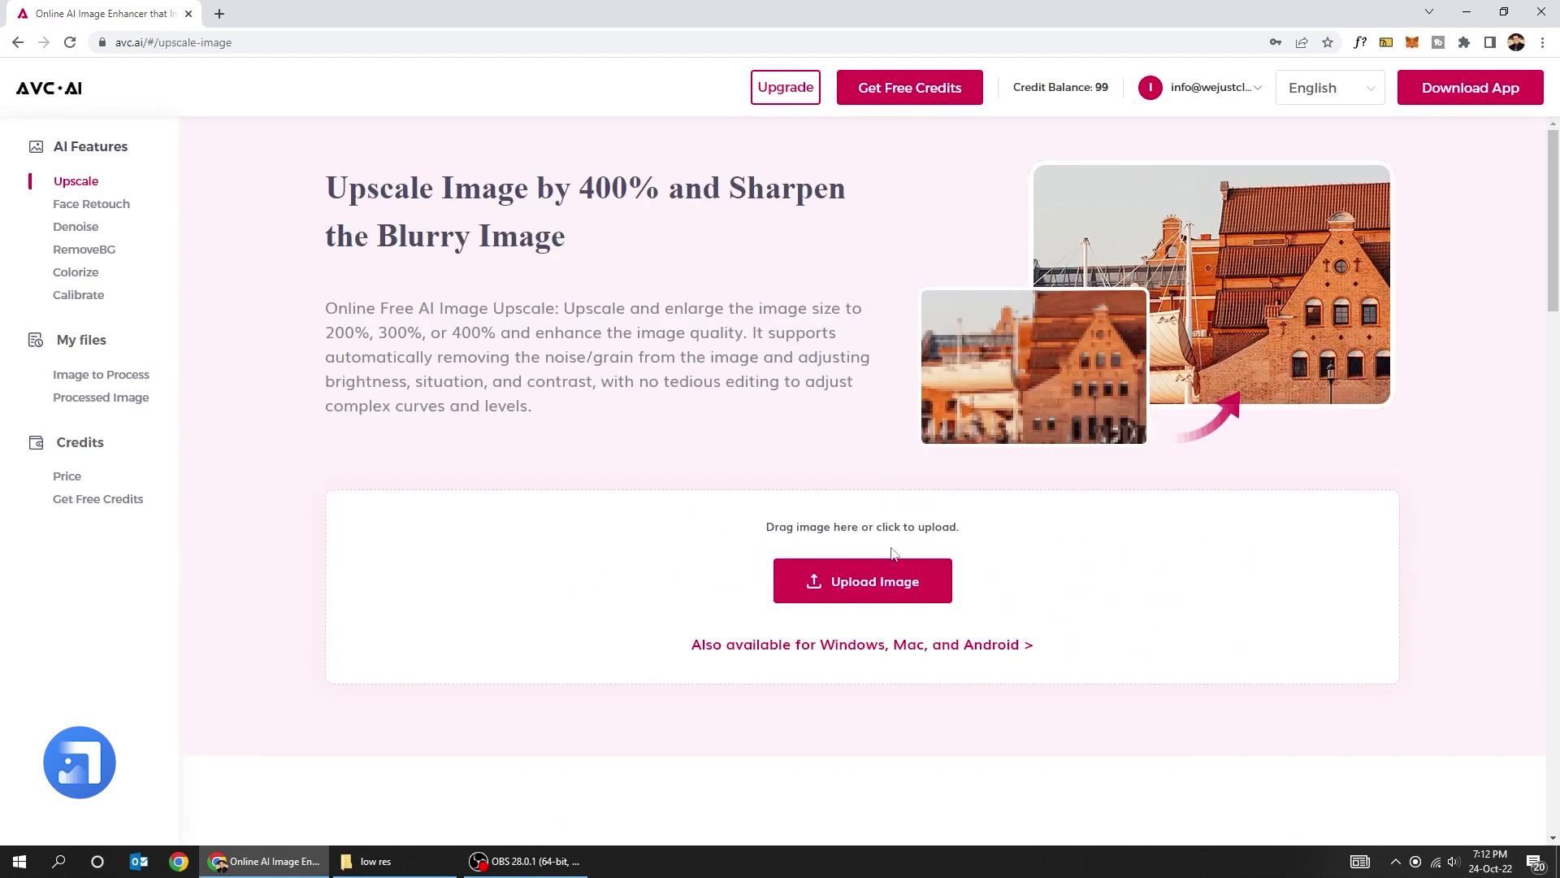
left_click(878, 595)
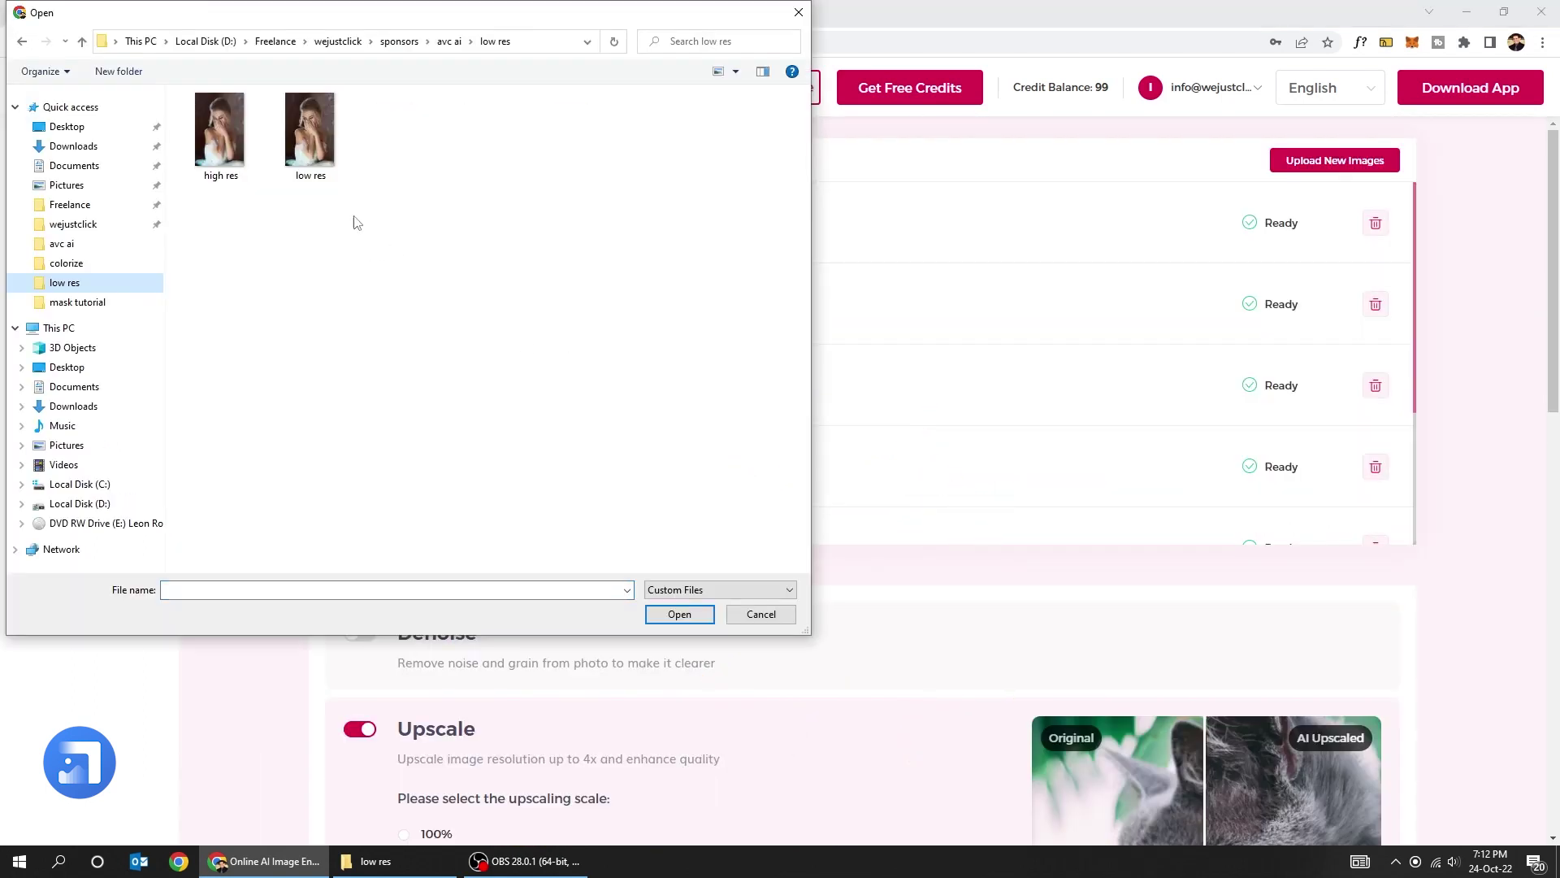
left_click(677, 615)
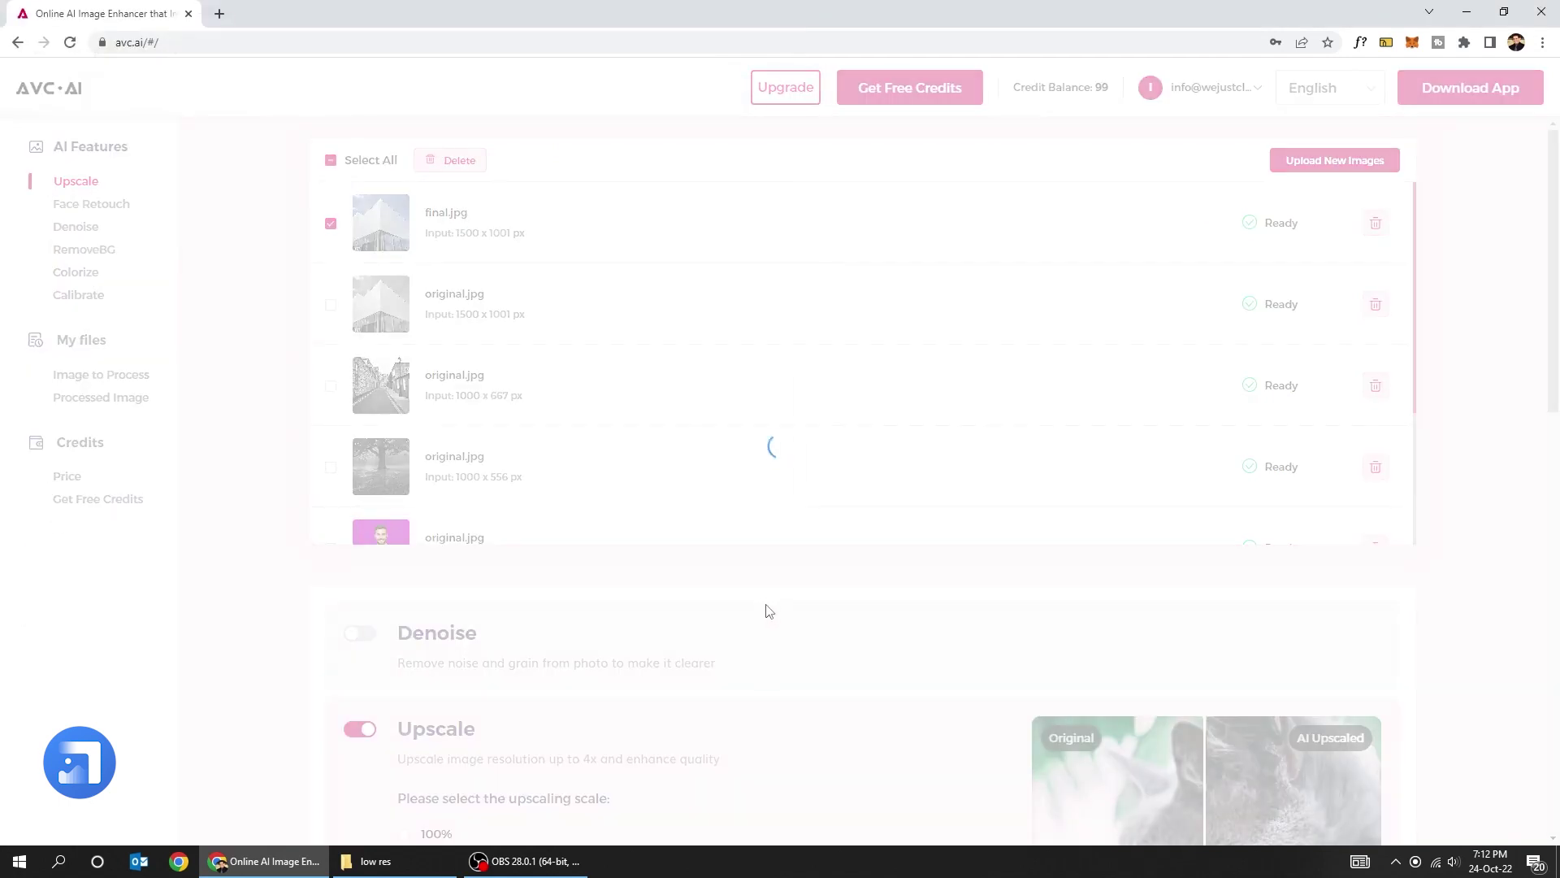
scroll(731, 417, "down", 5)
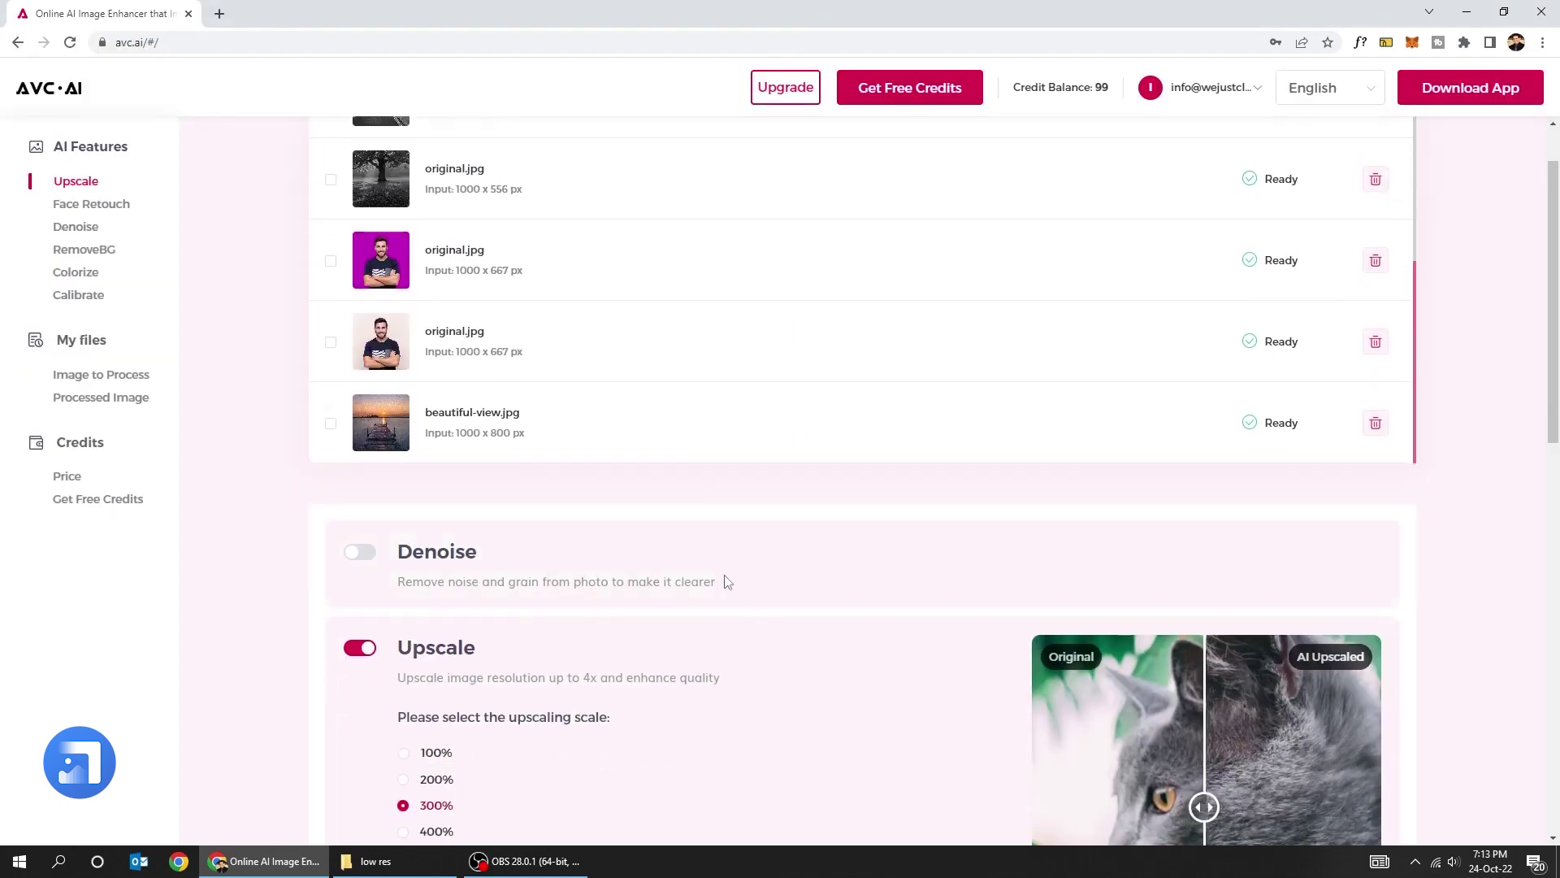
scroll(715, 488, "down", 4)
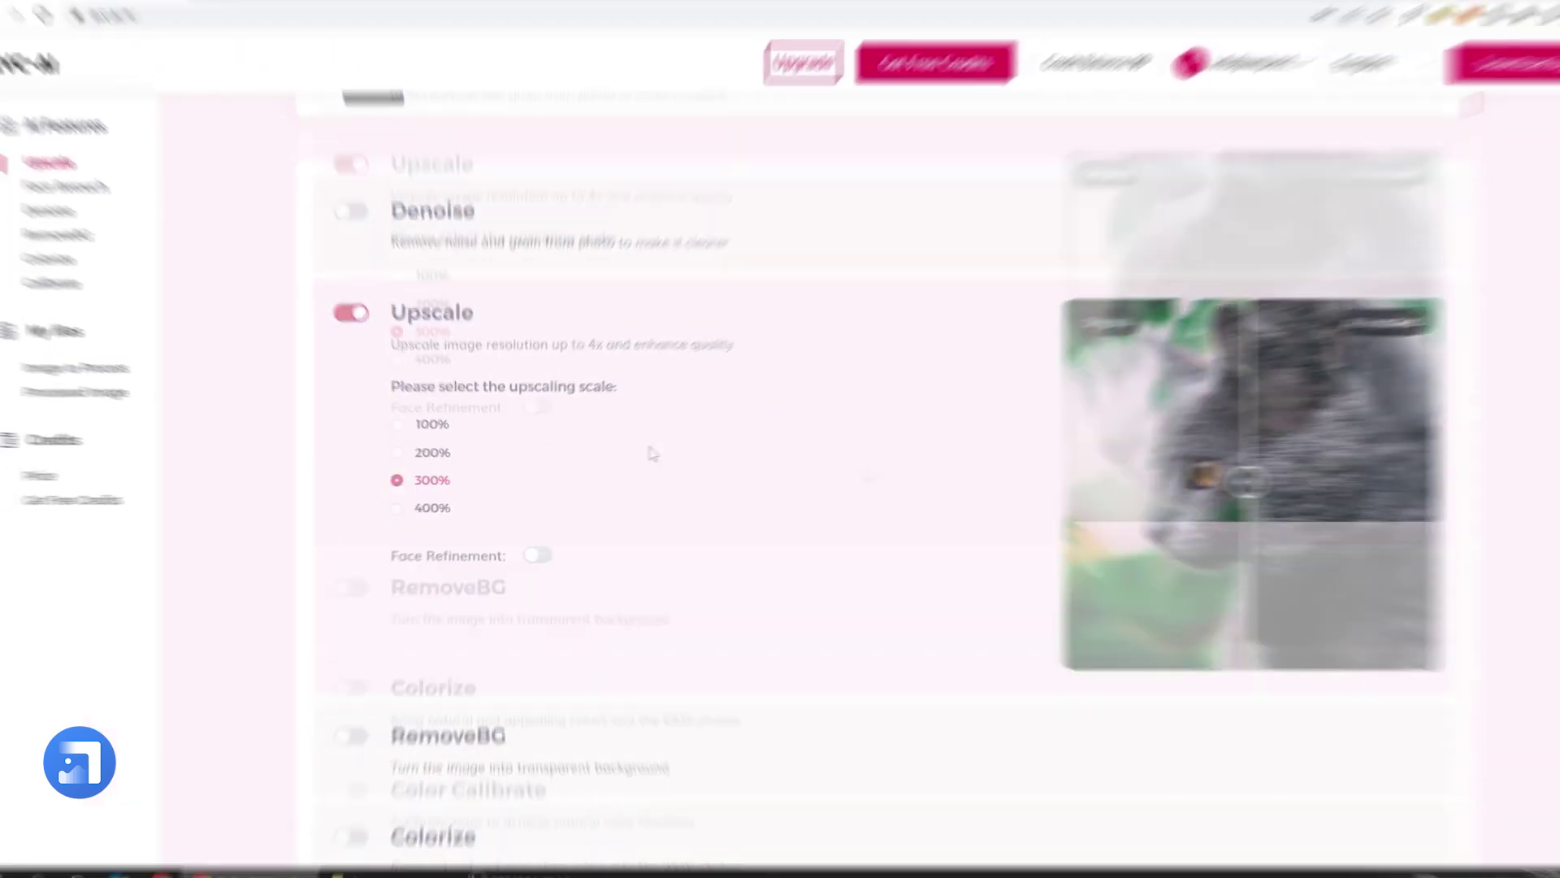
scroll(877, 688, "down", 4)
left_click(878, 691)
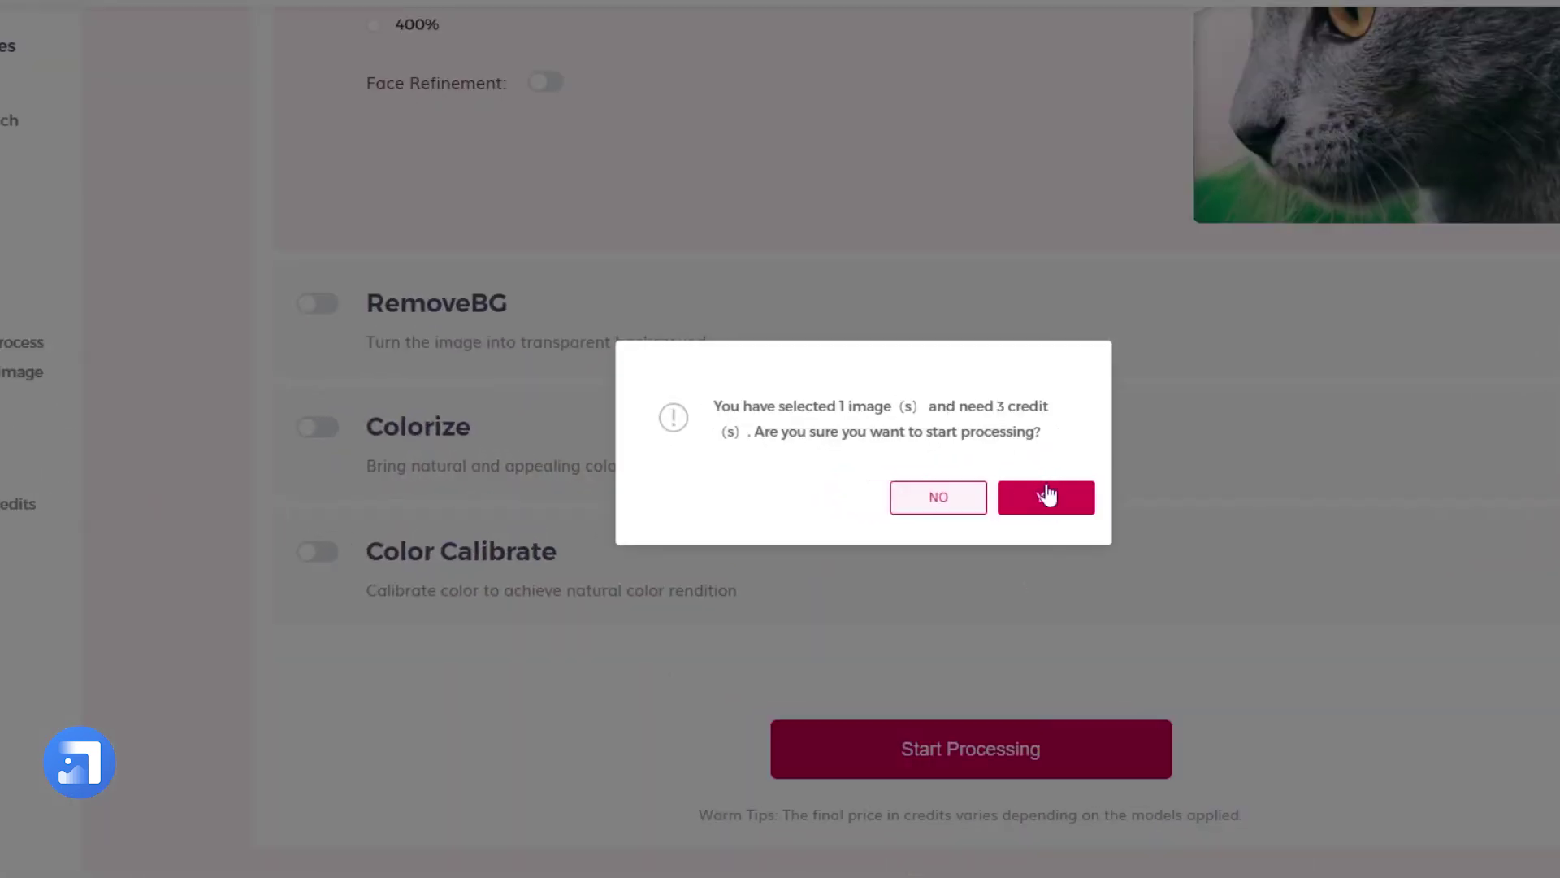
left_click(1048, 499)
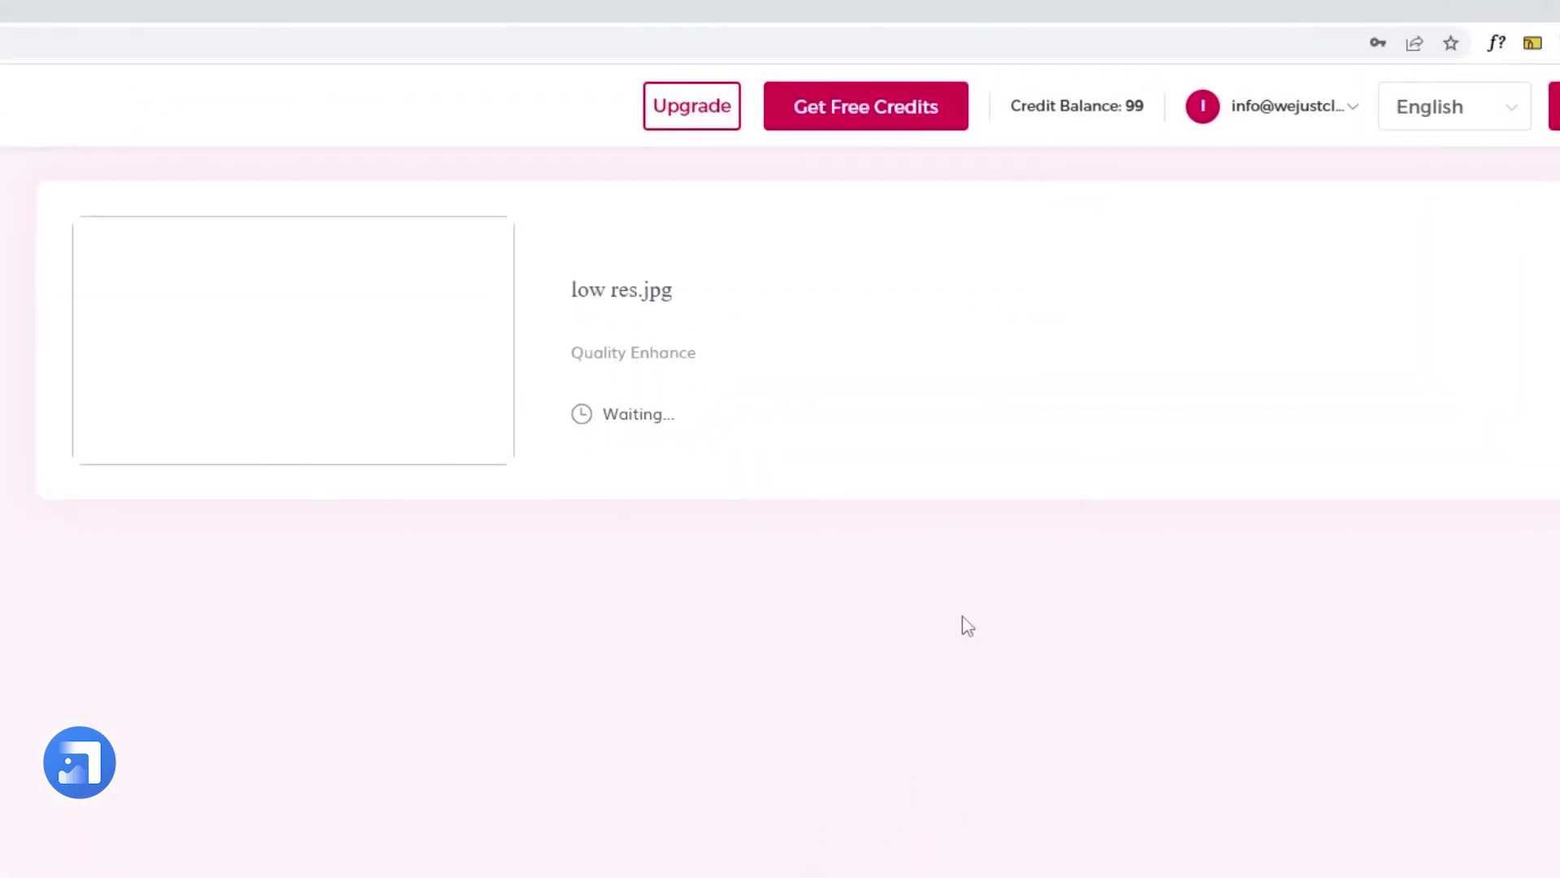
Step: Open low res.jpg in Photos and zoom in on the blurry portrait
mouse_move(366, 860)
left_click(382, 860)
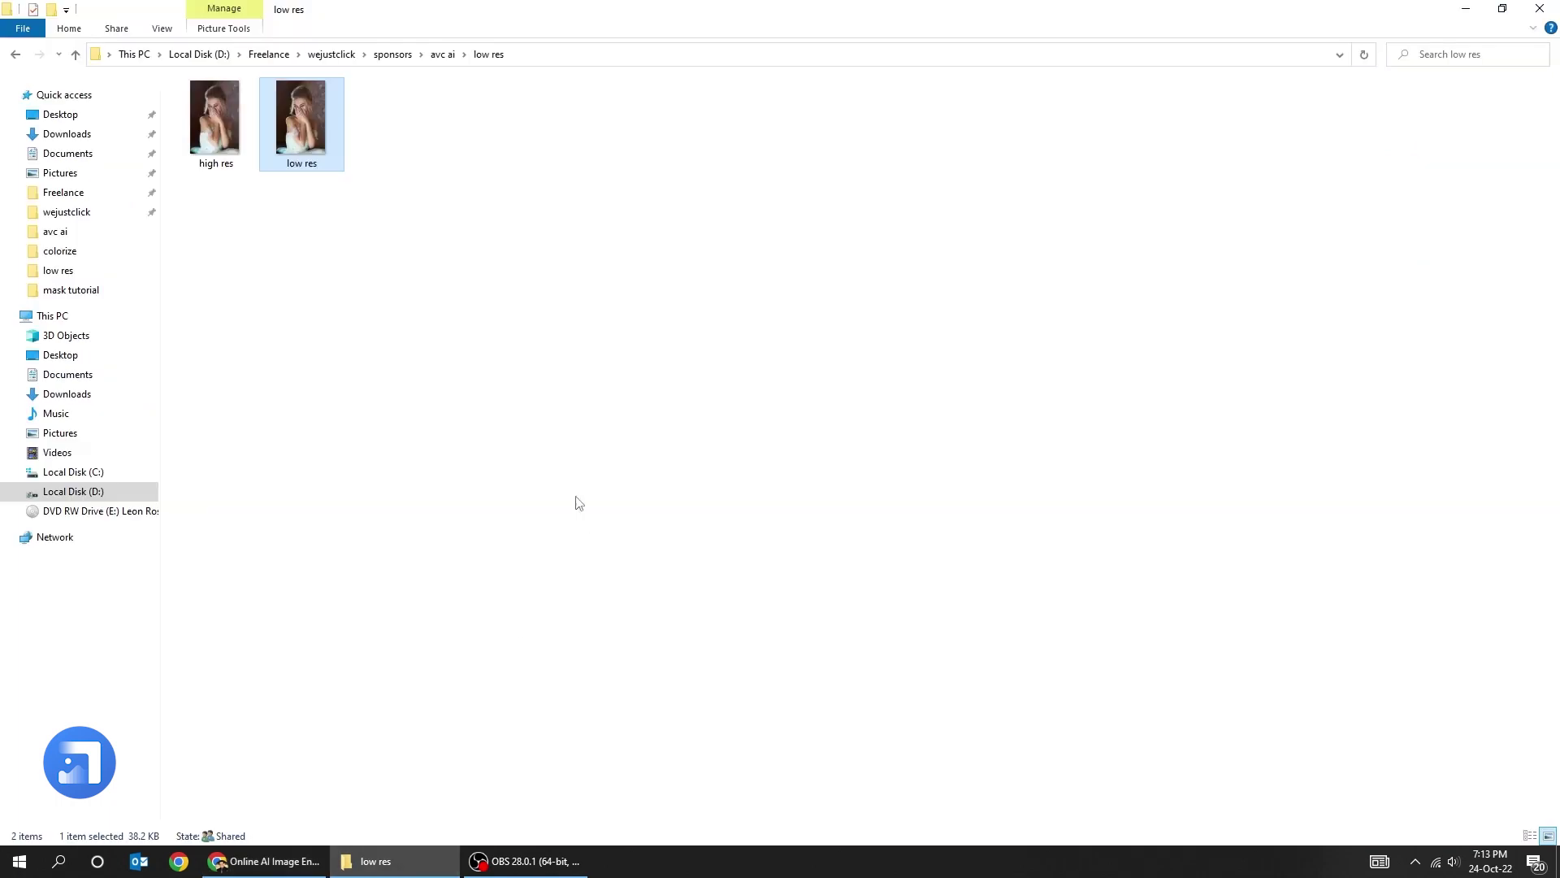
double_click(291, 135)
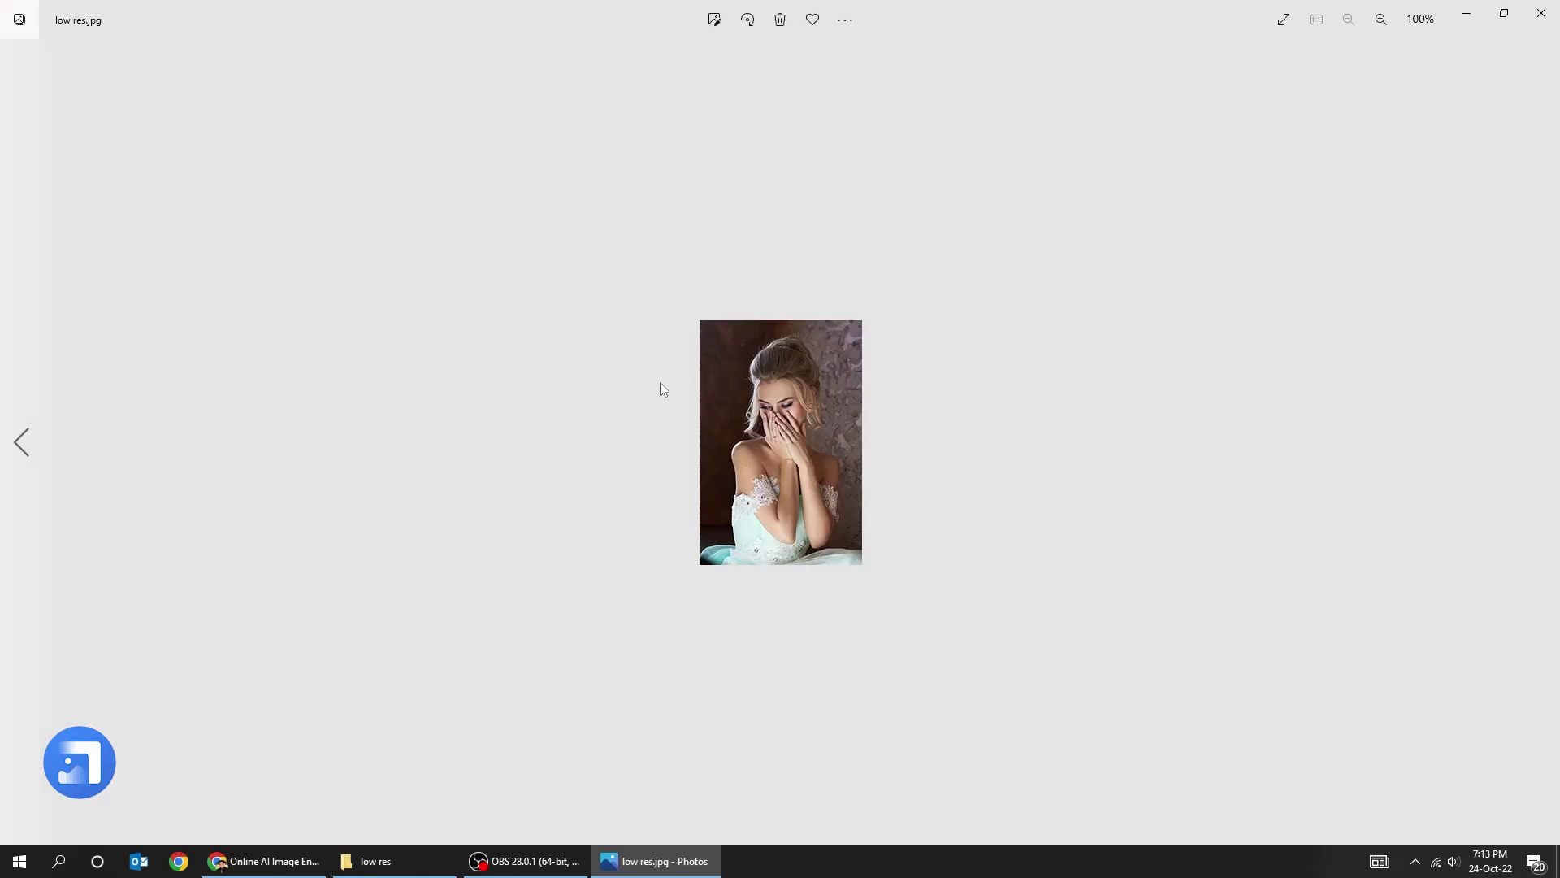
scroll(832, 492, "up", 5)
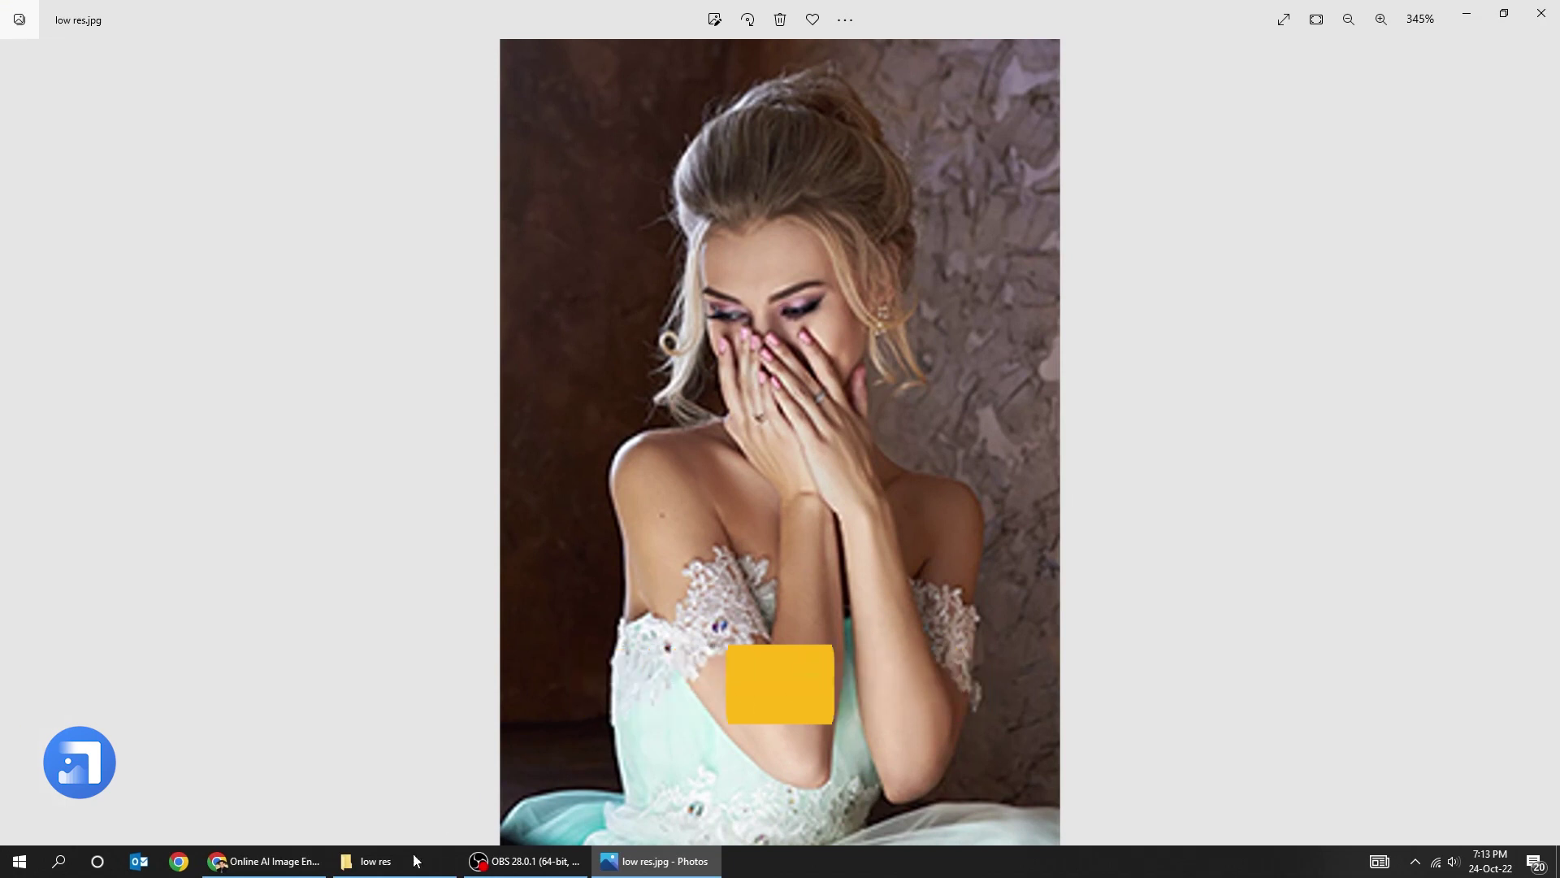
Step: Open high res.jpg for comparison, zoom in, then close the viewer
mouse_move(367, 861)
left_click(382, 861)
double_click(215, 120)
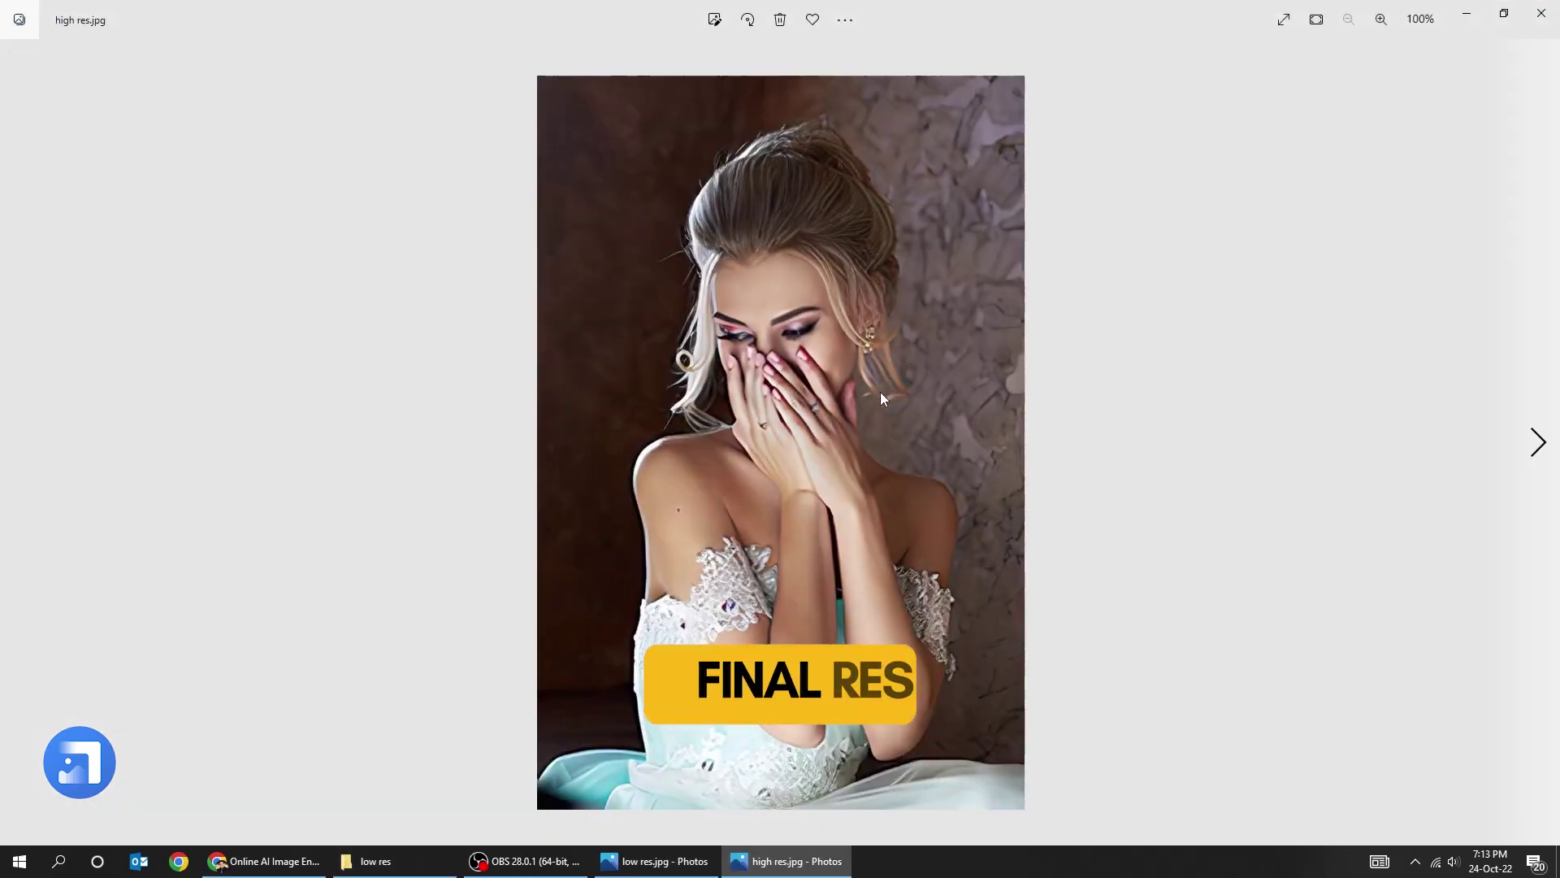
scroll(880, 392, "up", 1)
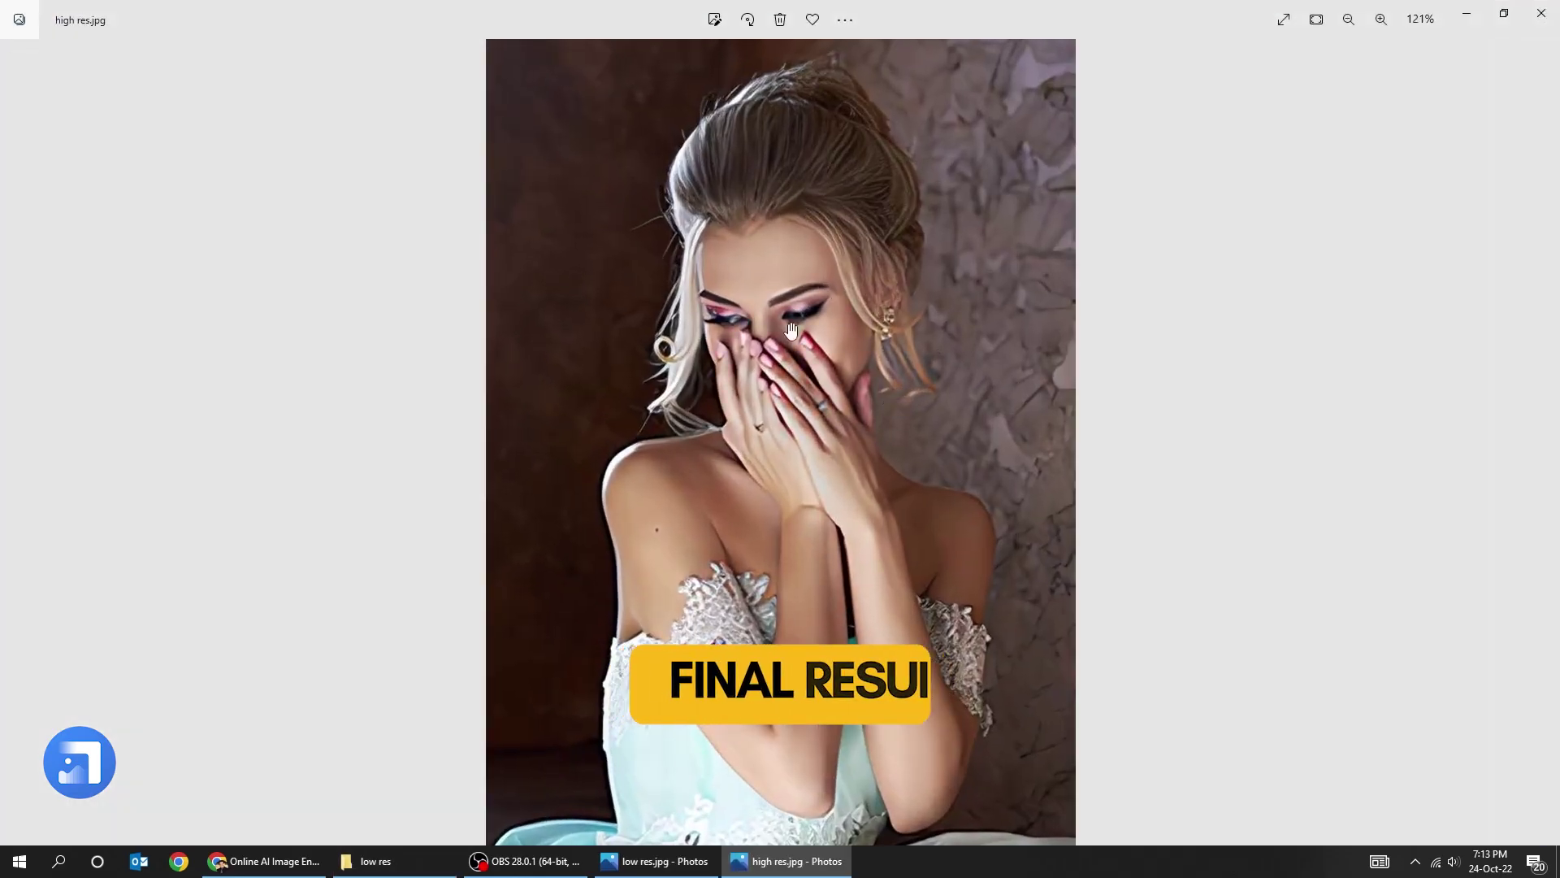
left_click(1552, 16)
left_click(264, 861)
Step: Browse the Face Retouch page's before-and-after portrait sliders
left_click(90, 221)
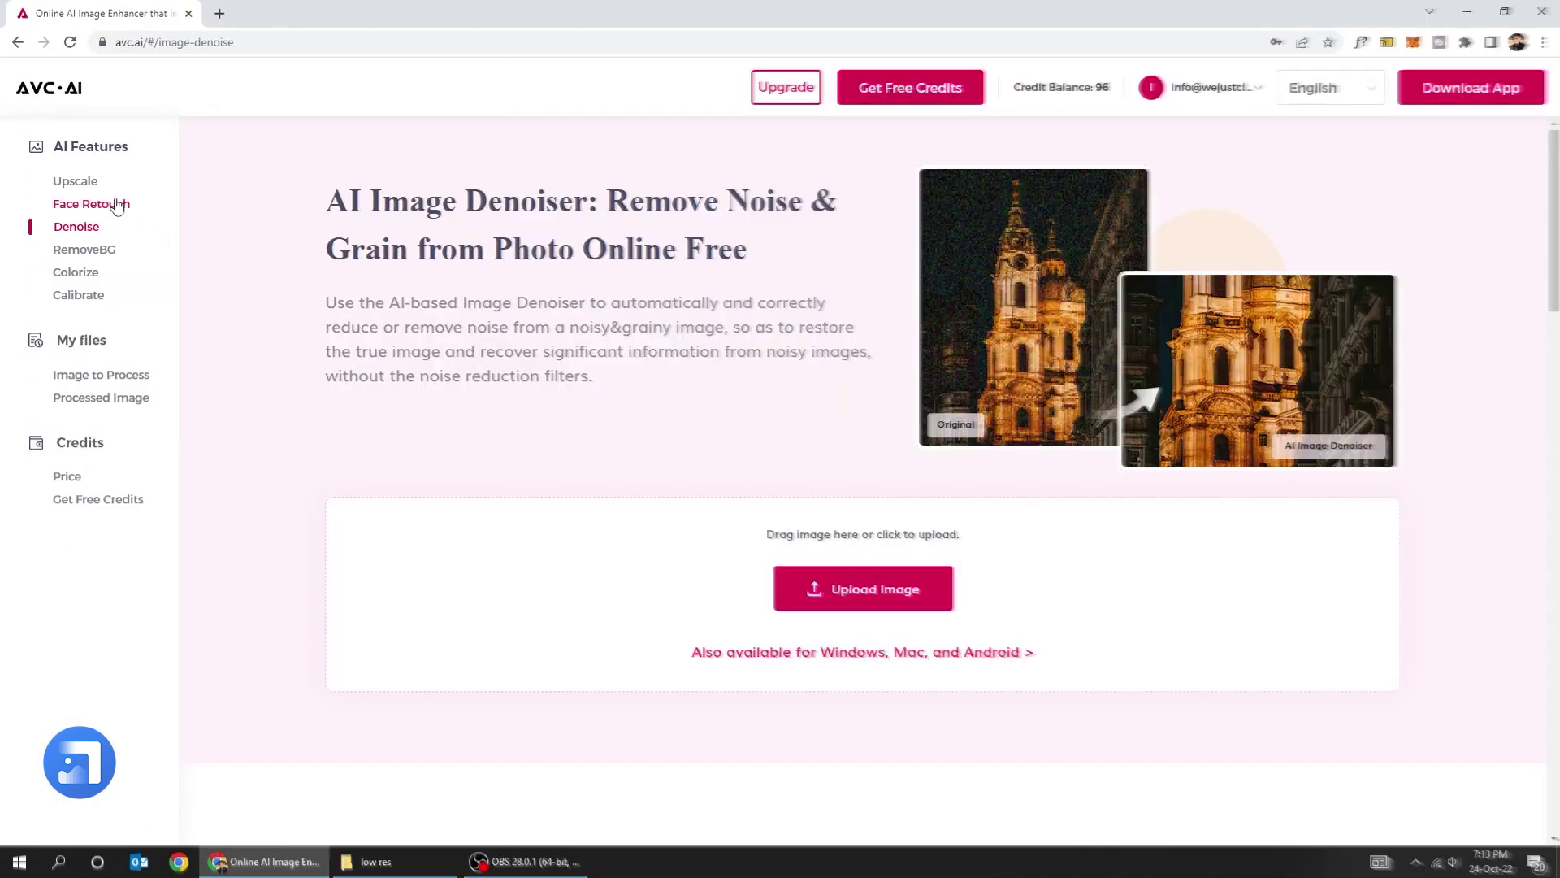
scroll(813, 406, "down", 5)
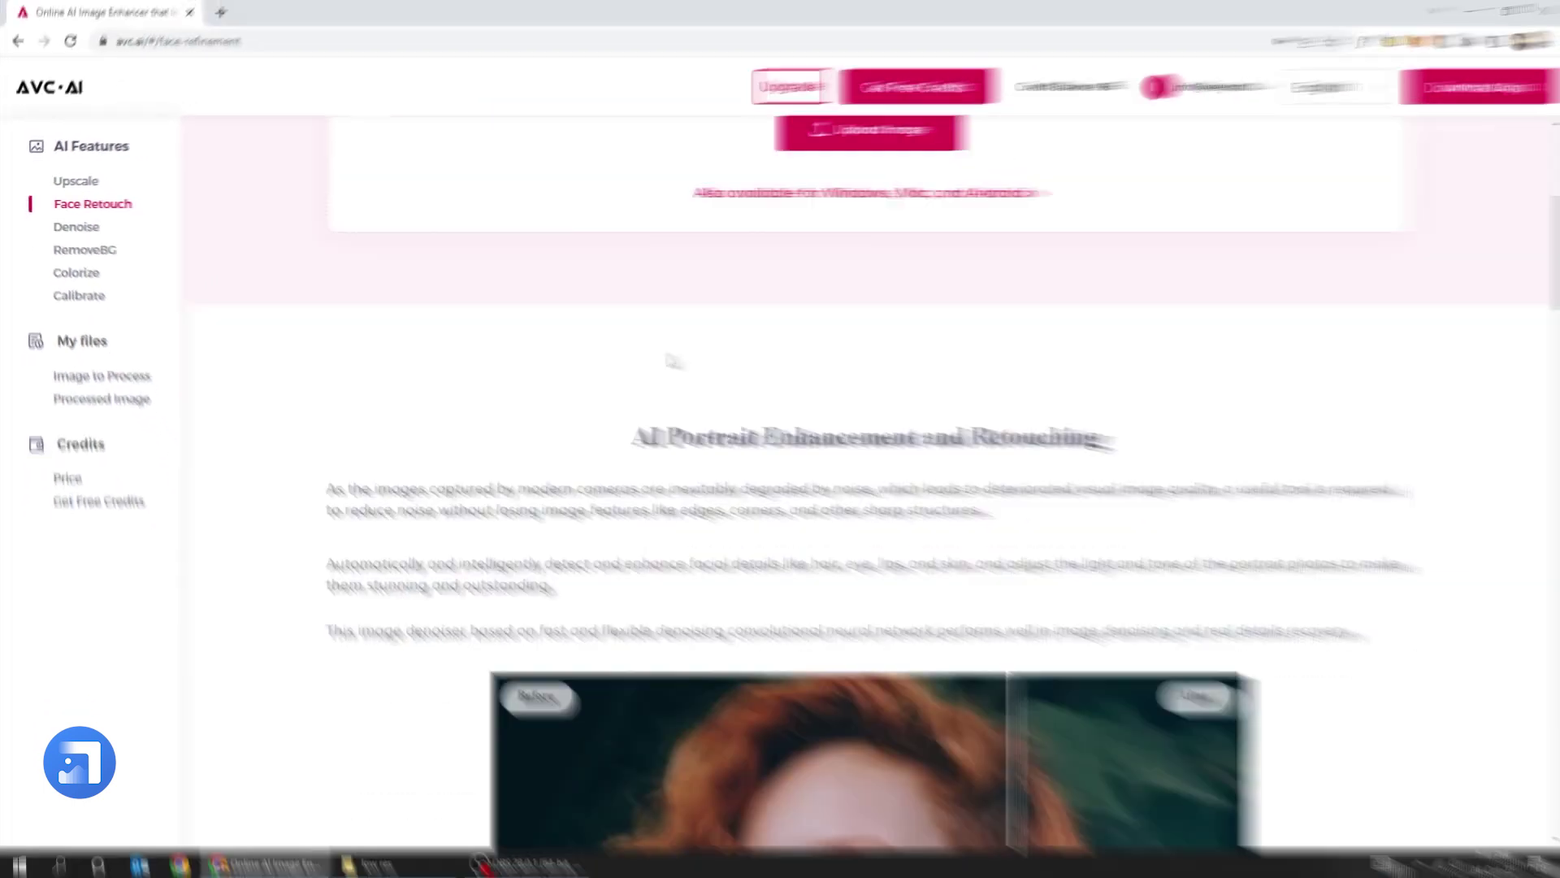
scroll(1375, 552, "down", 5)
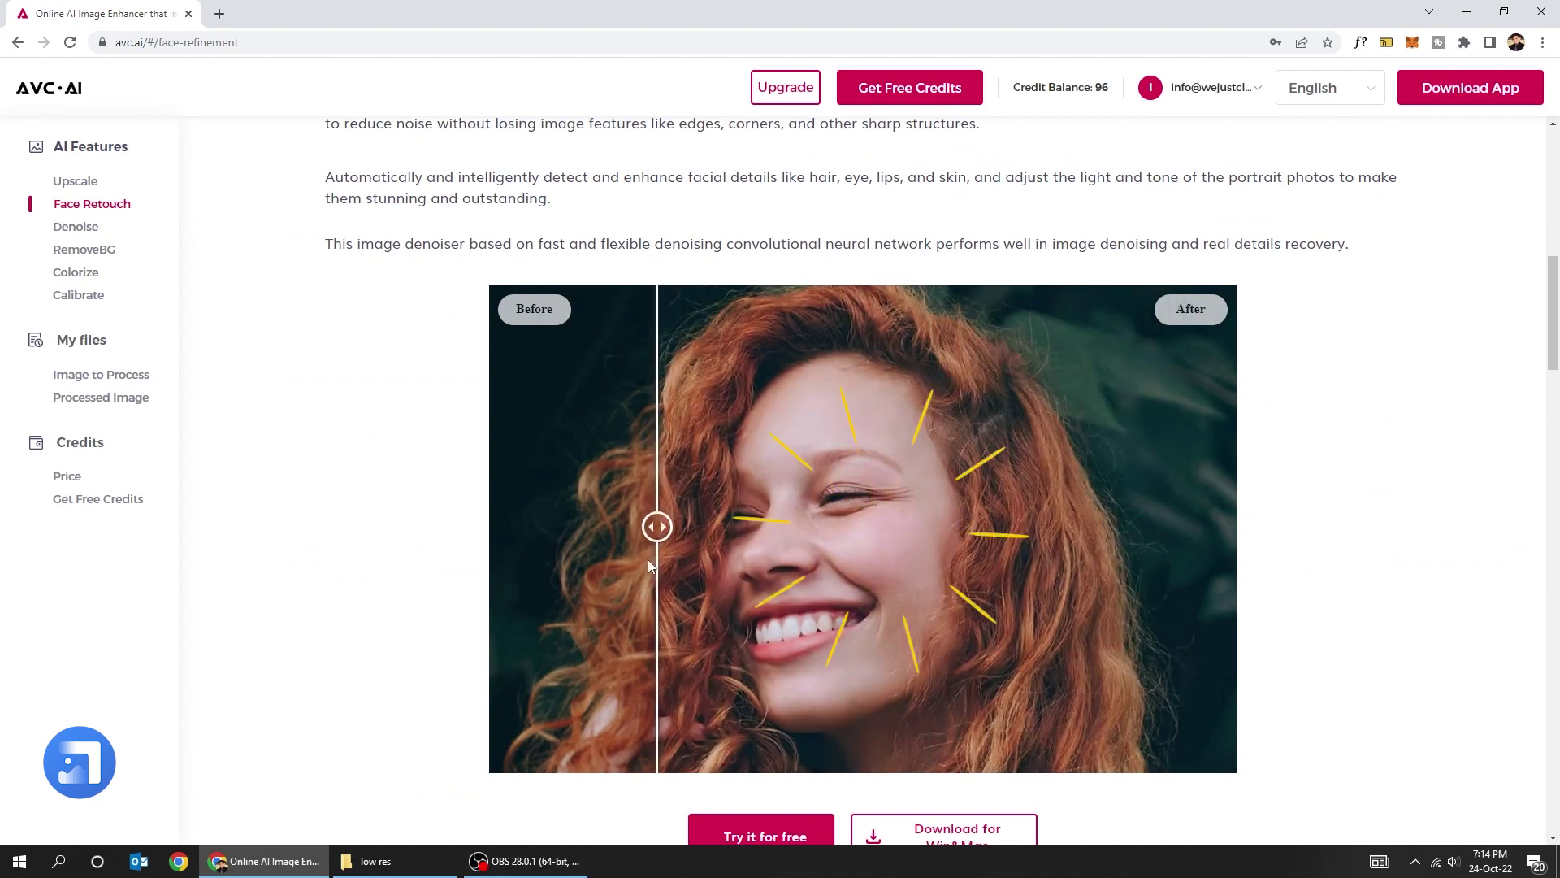
scroll(602, 538, "down", 5)
scroll(716, 545, "down", 5)
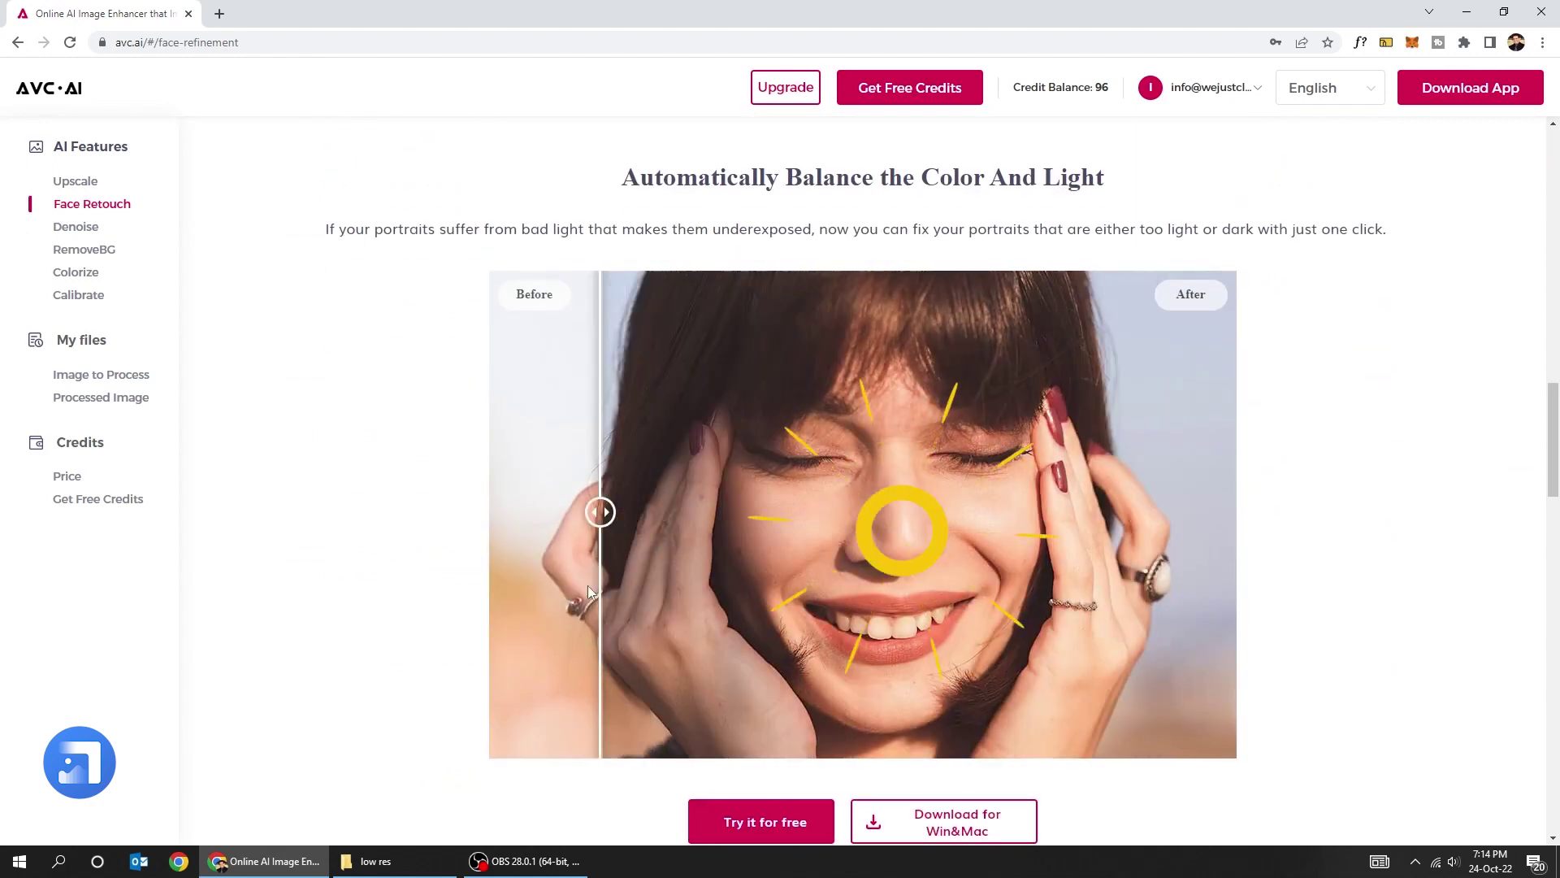
scroll(932, 569, "up", 5)
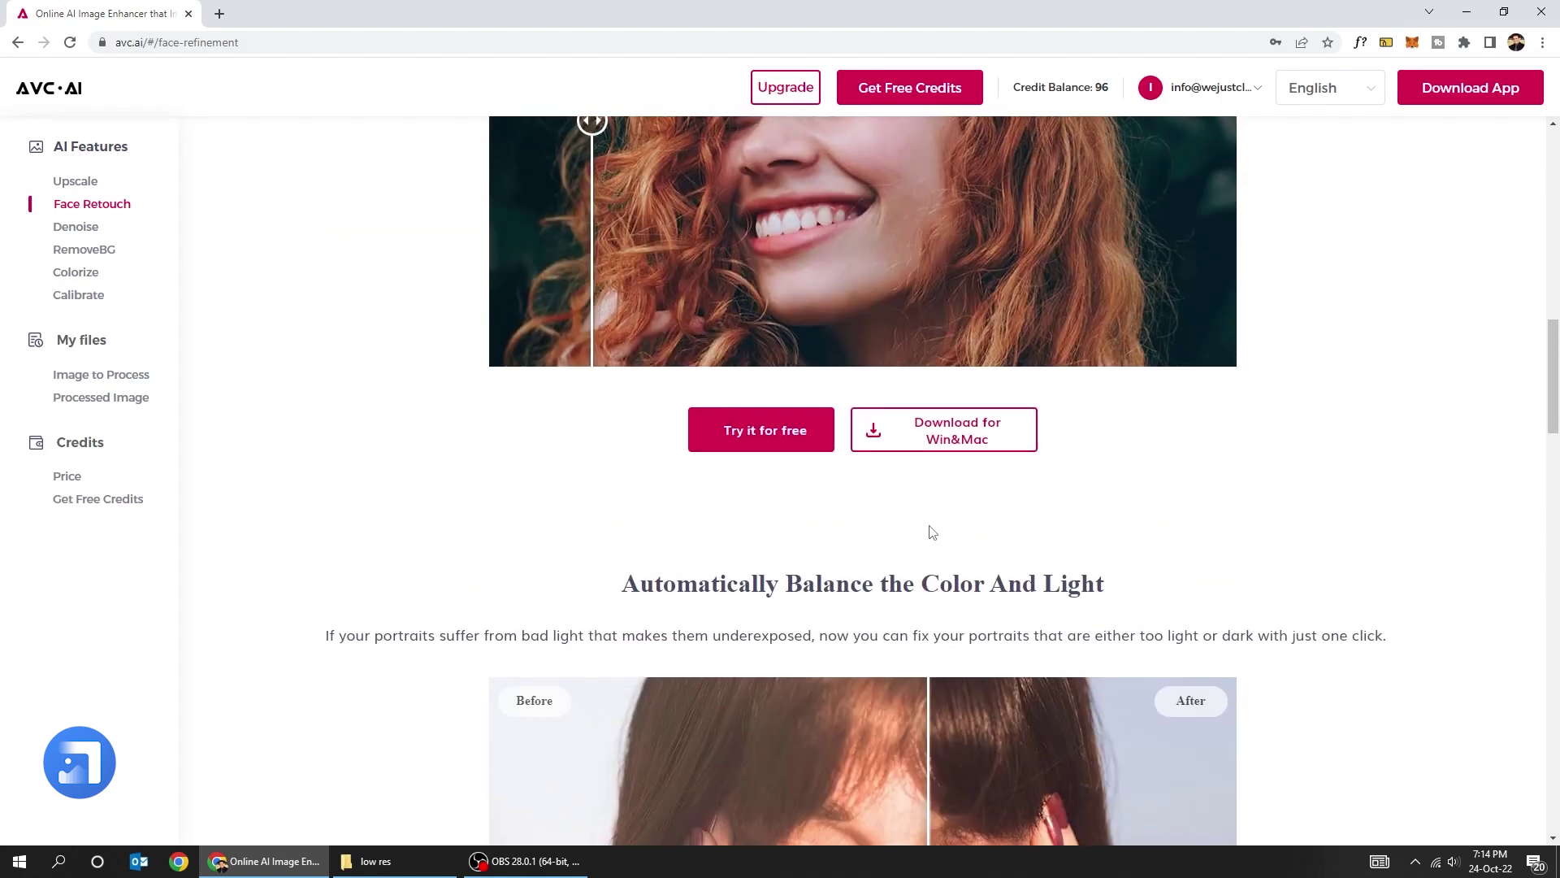
scroll(894, 504, "up", 5)
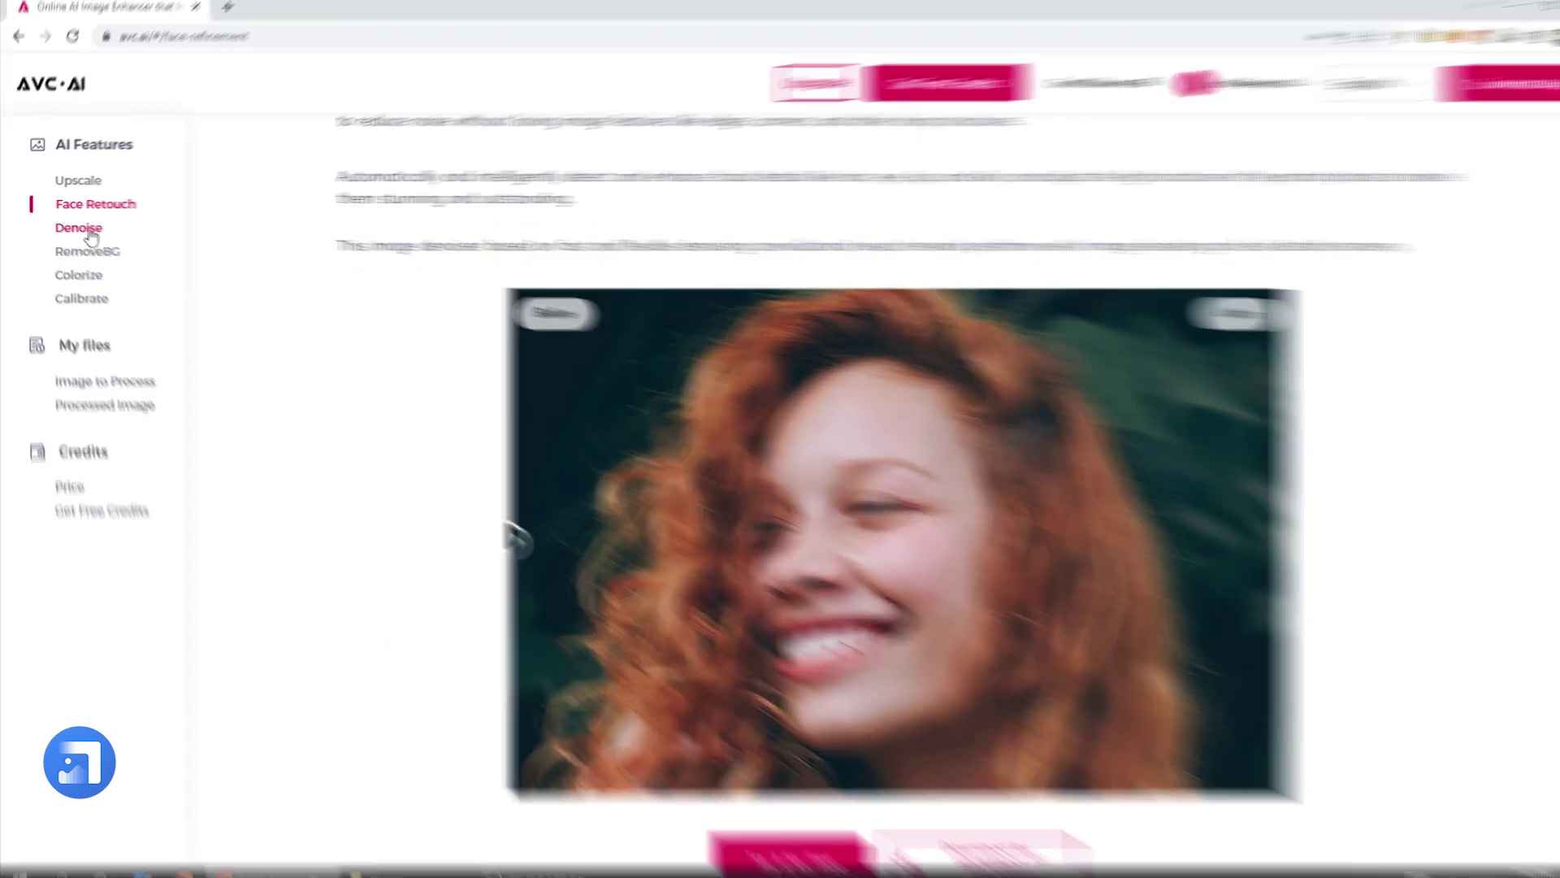
Step: Upload beautiful-view.jpg on the Denoise page with Upscale switched off
left_click(91, 235)
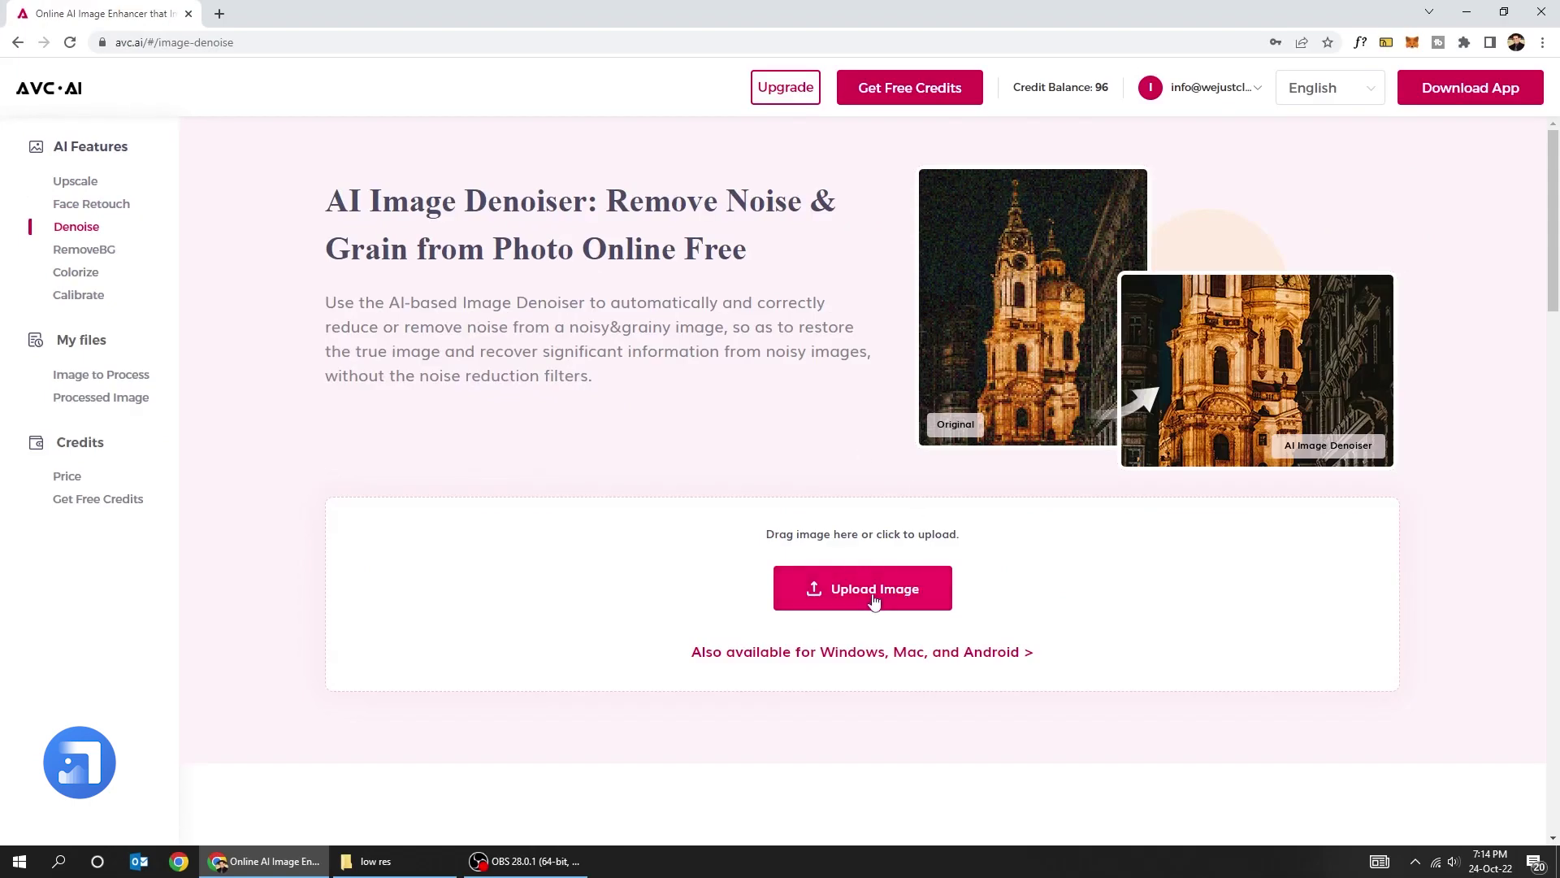
left_click(865, 596)
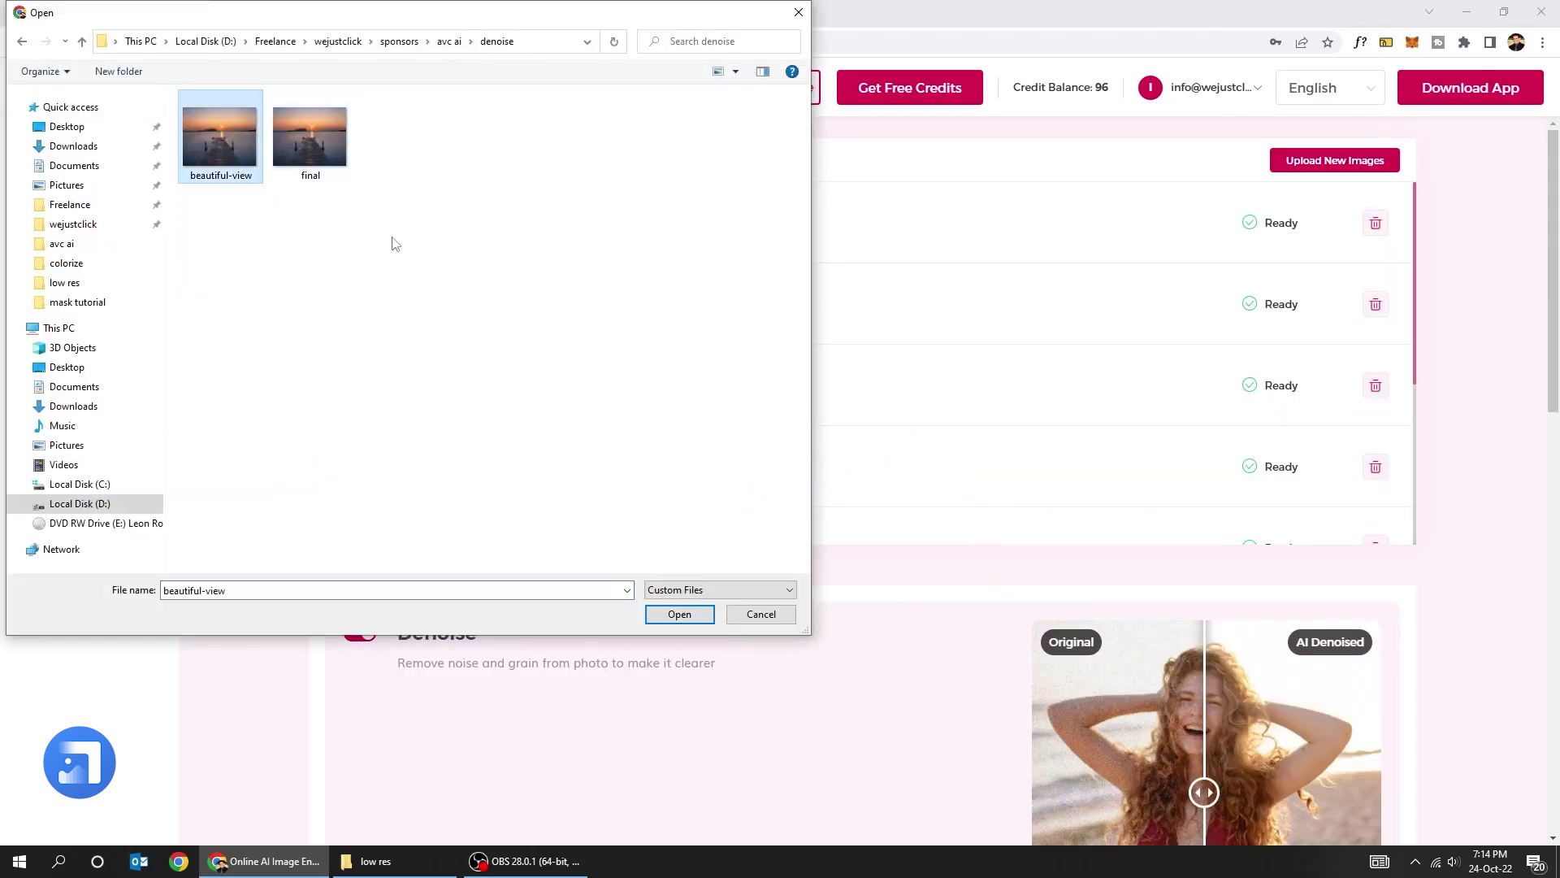
left_click(708, 616)
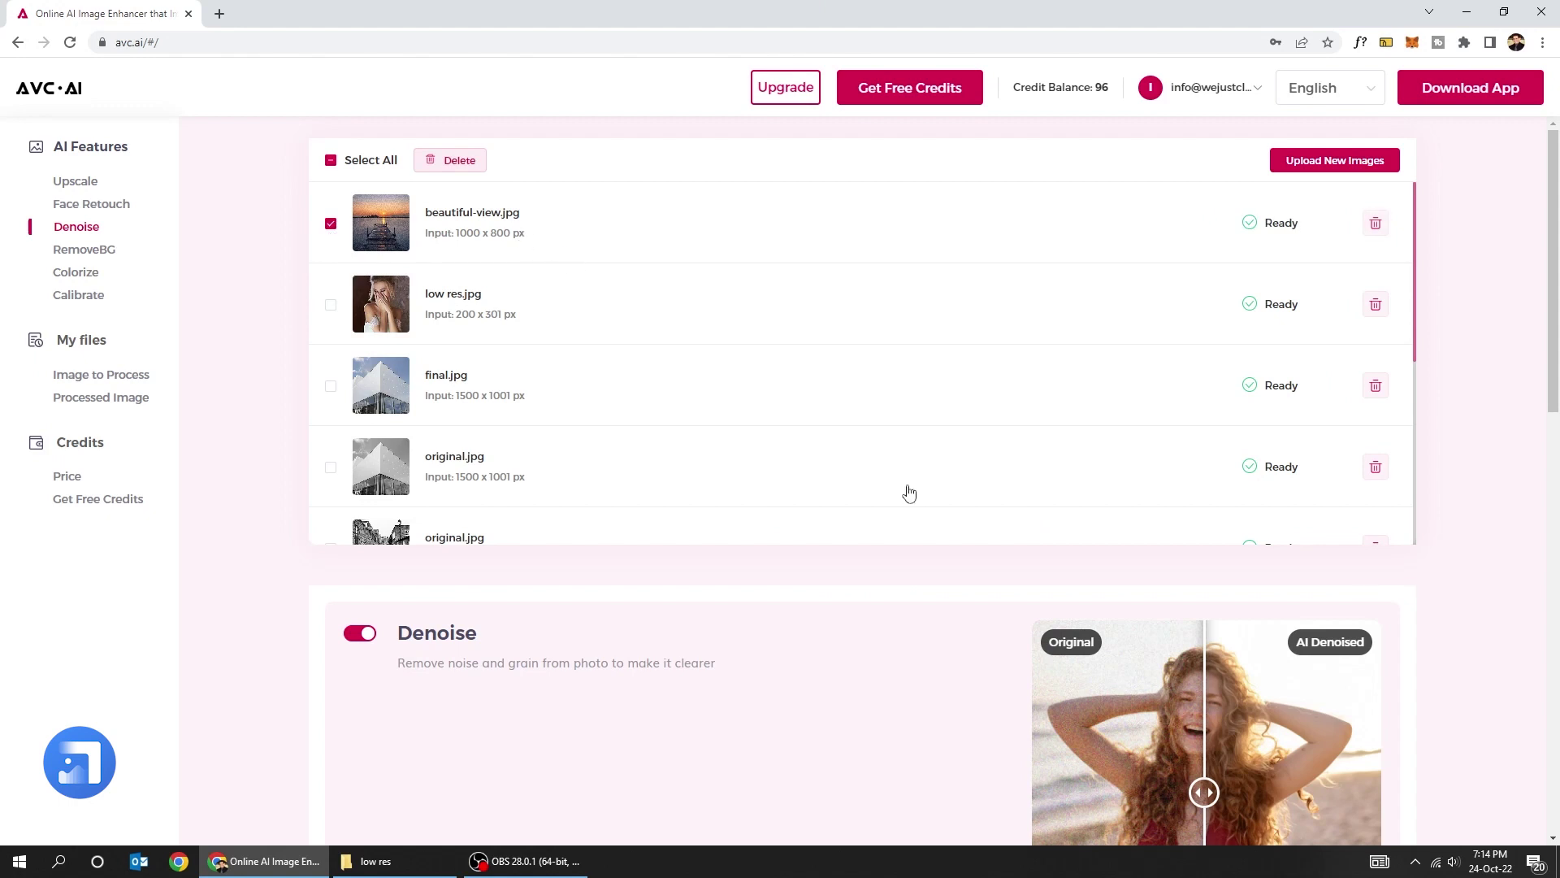
scroll(544, 530, "down", 3)
scroll(543, 530, "down", 4)
left_click(360, 457)
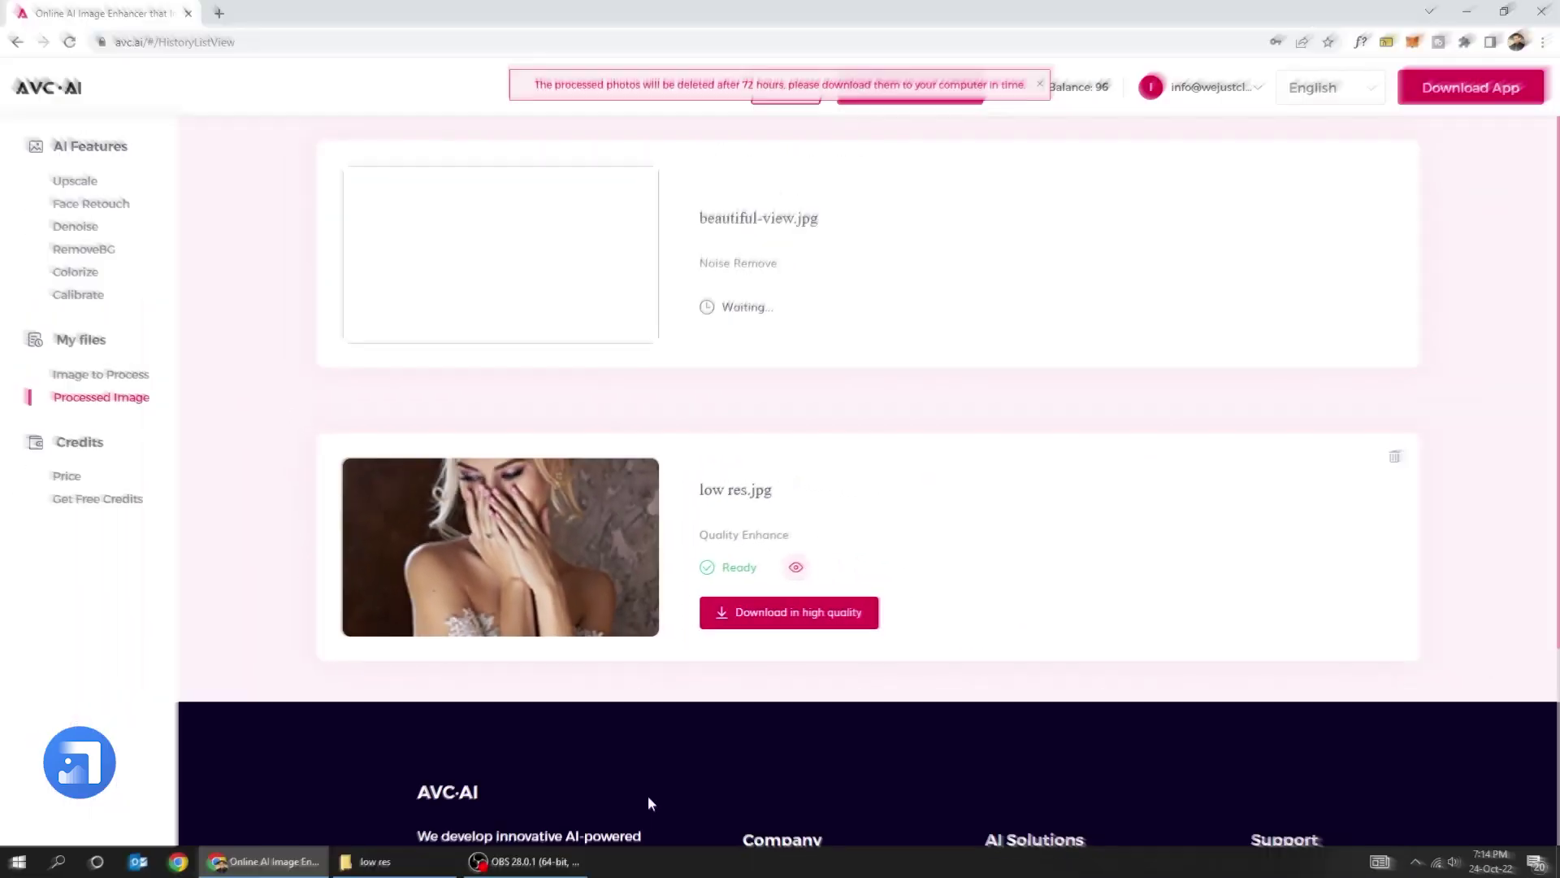
left_click(431, 868)
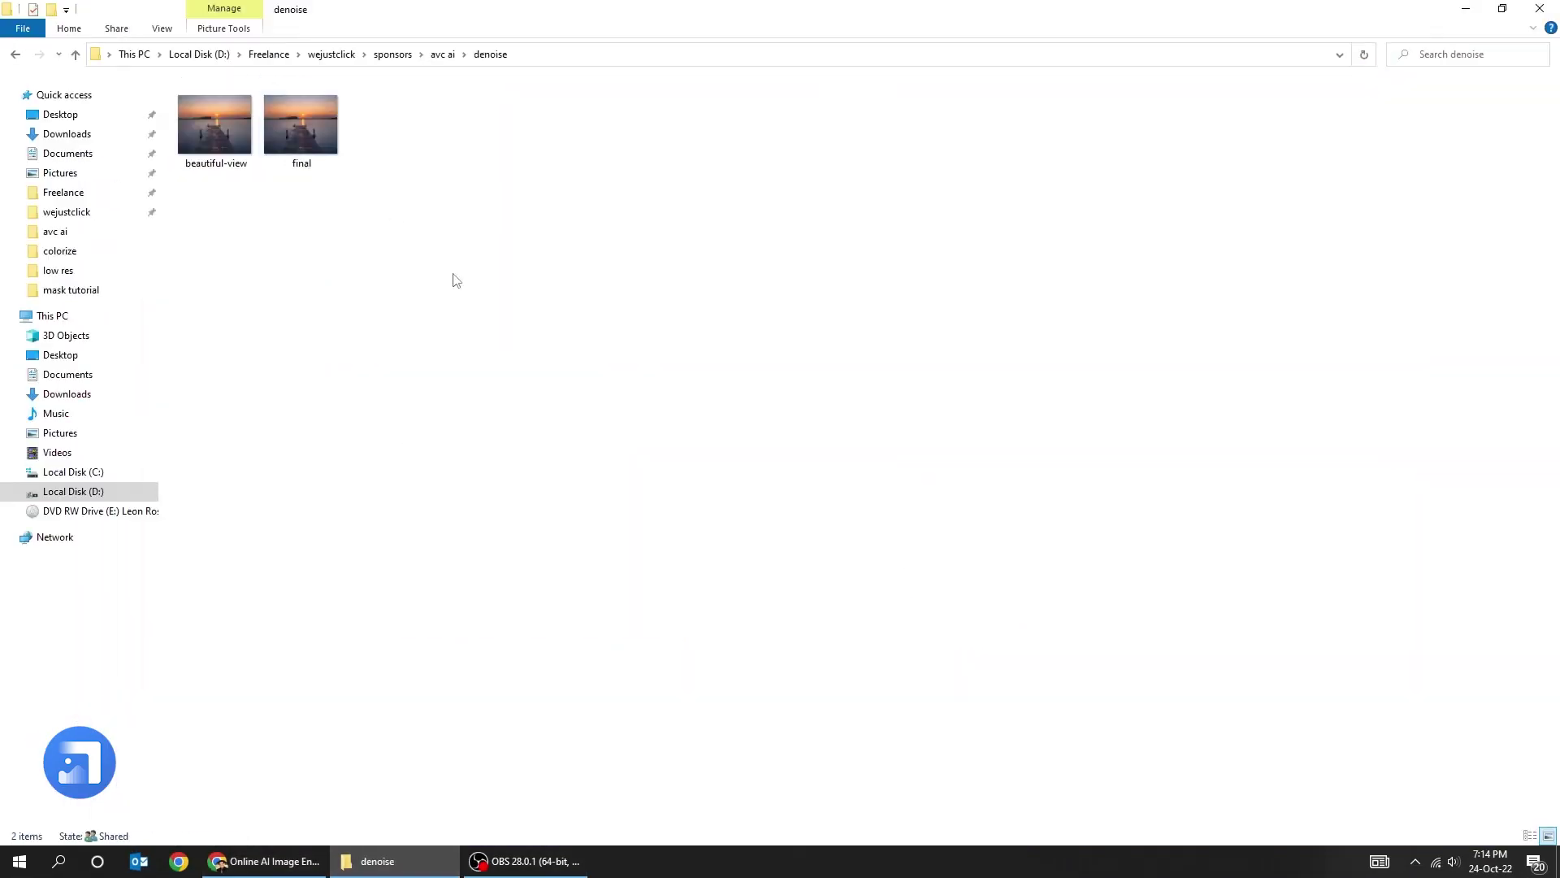
Step: View grainy beautiful-view.jpg, then the clean final.jpg, and close Photos
double_click(211, 124)
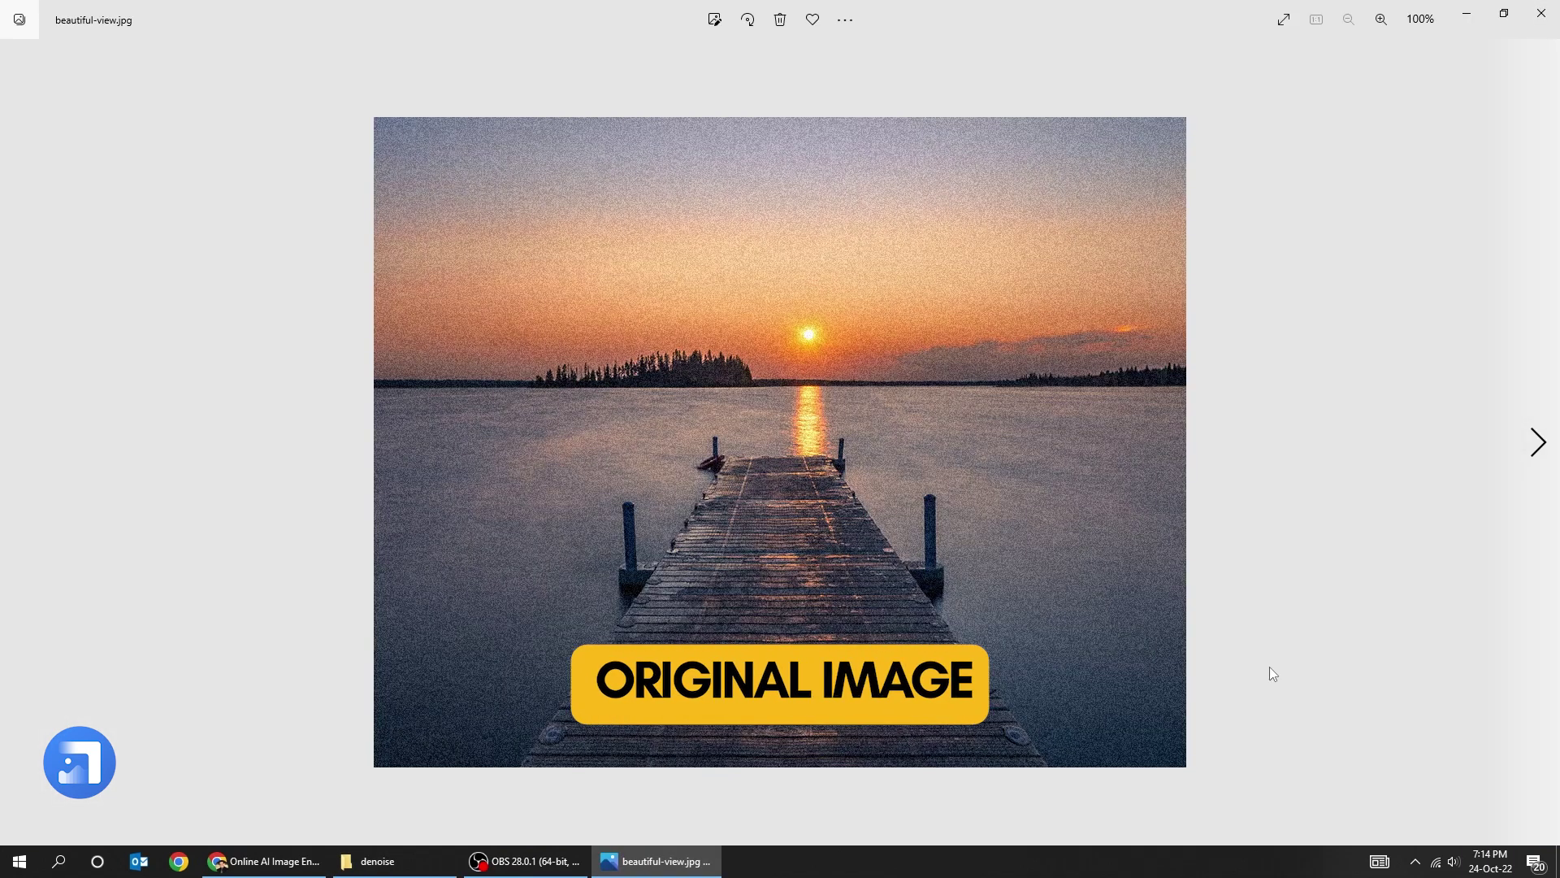
key("Right")
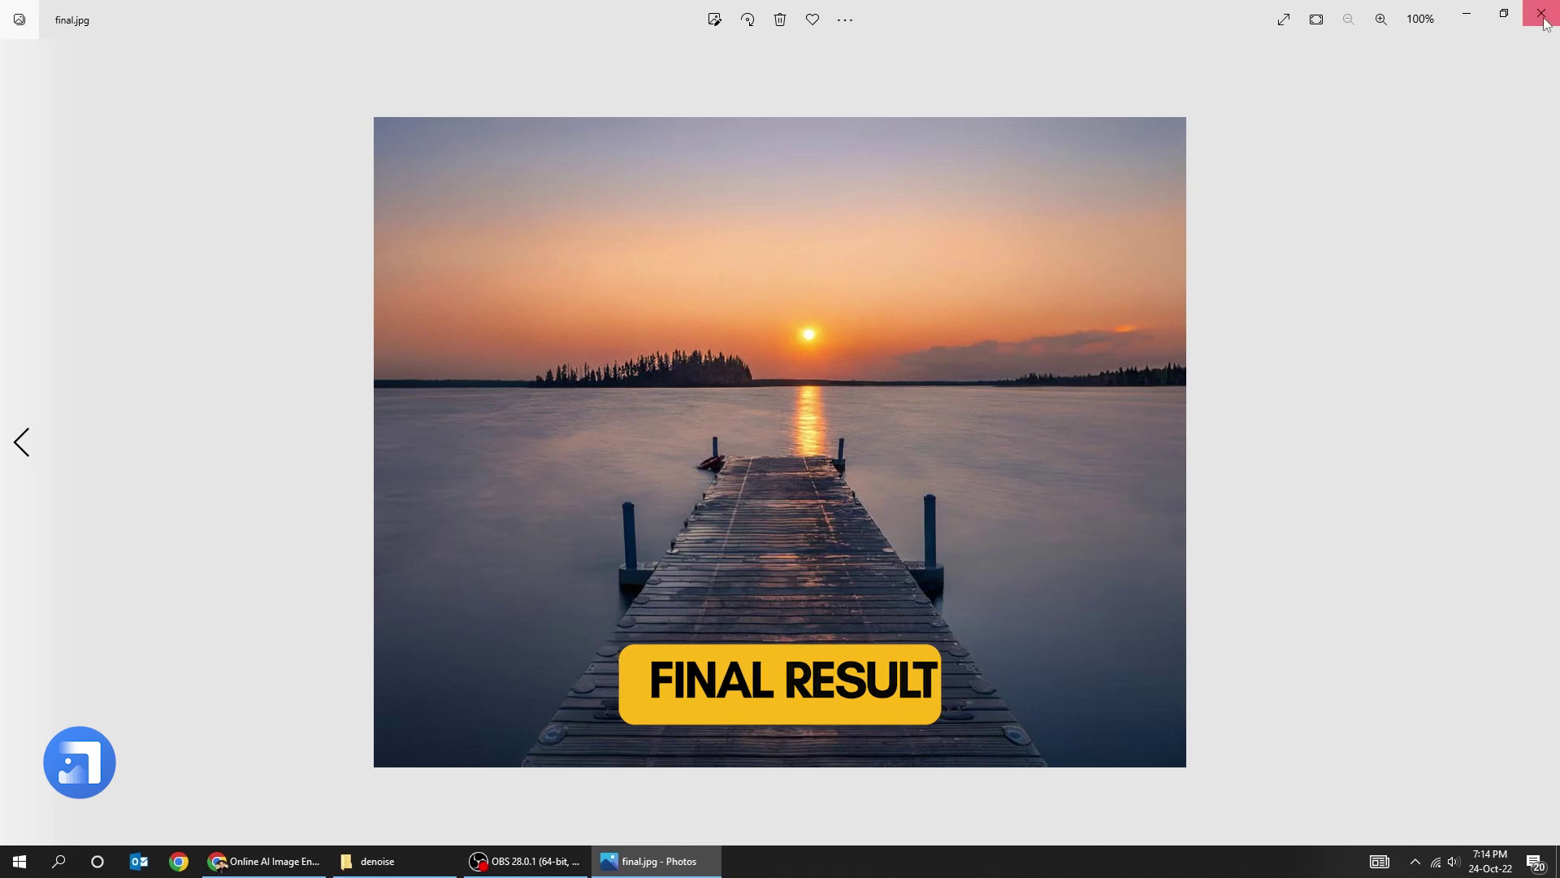
left_click(1541, 13)
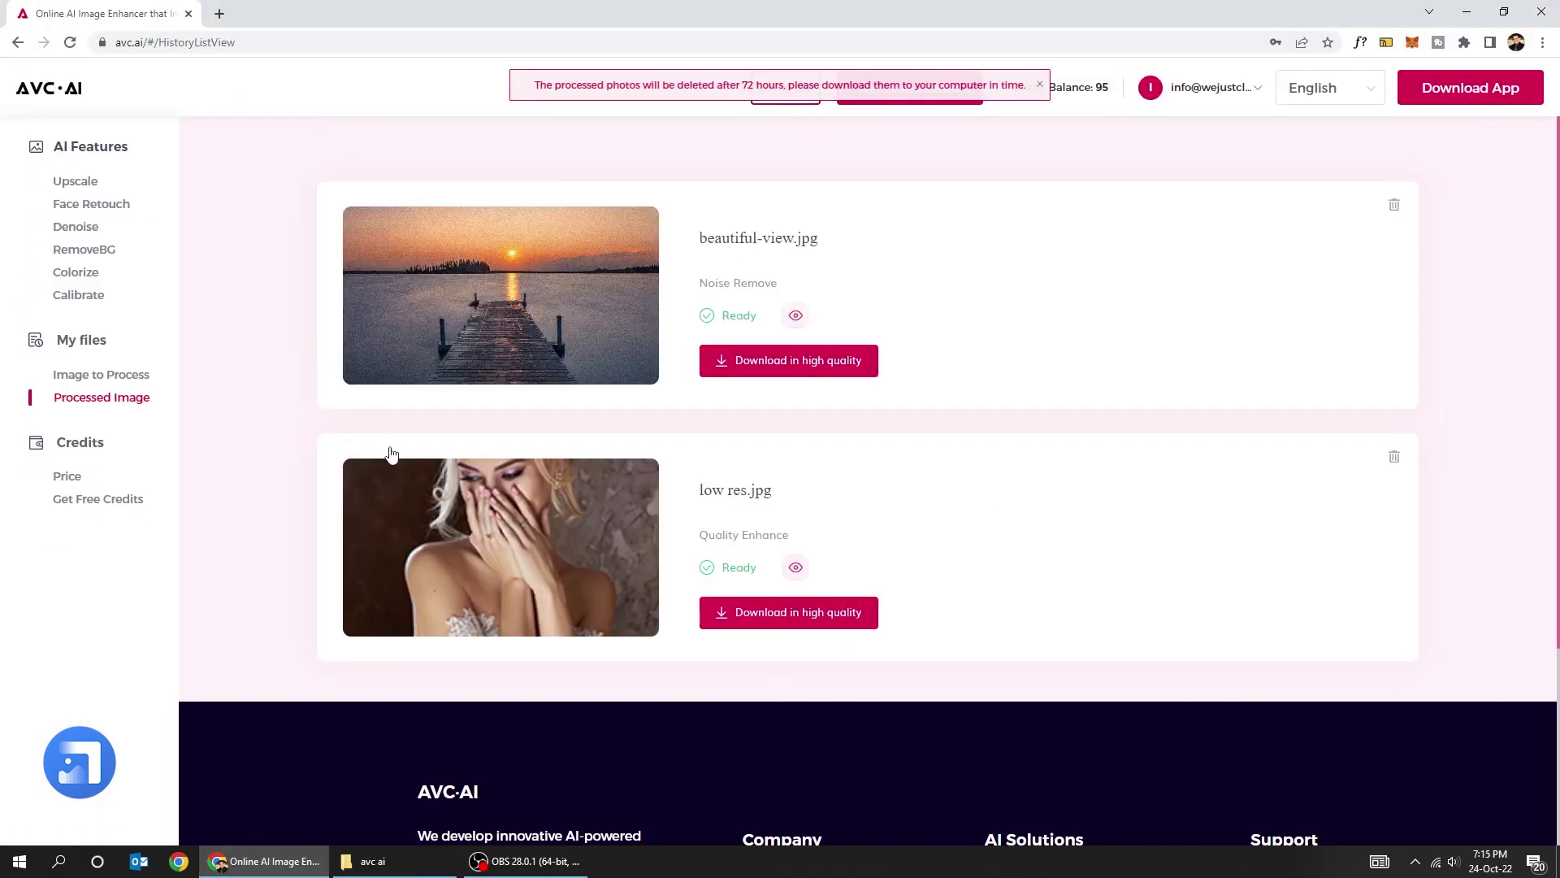
Step: Delete the low res.jpg result from the processed images and confirm
left_click(1395, 458)
left_click(925, 485)
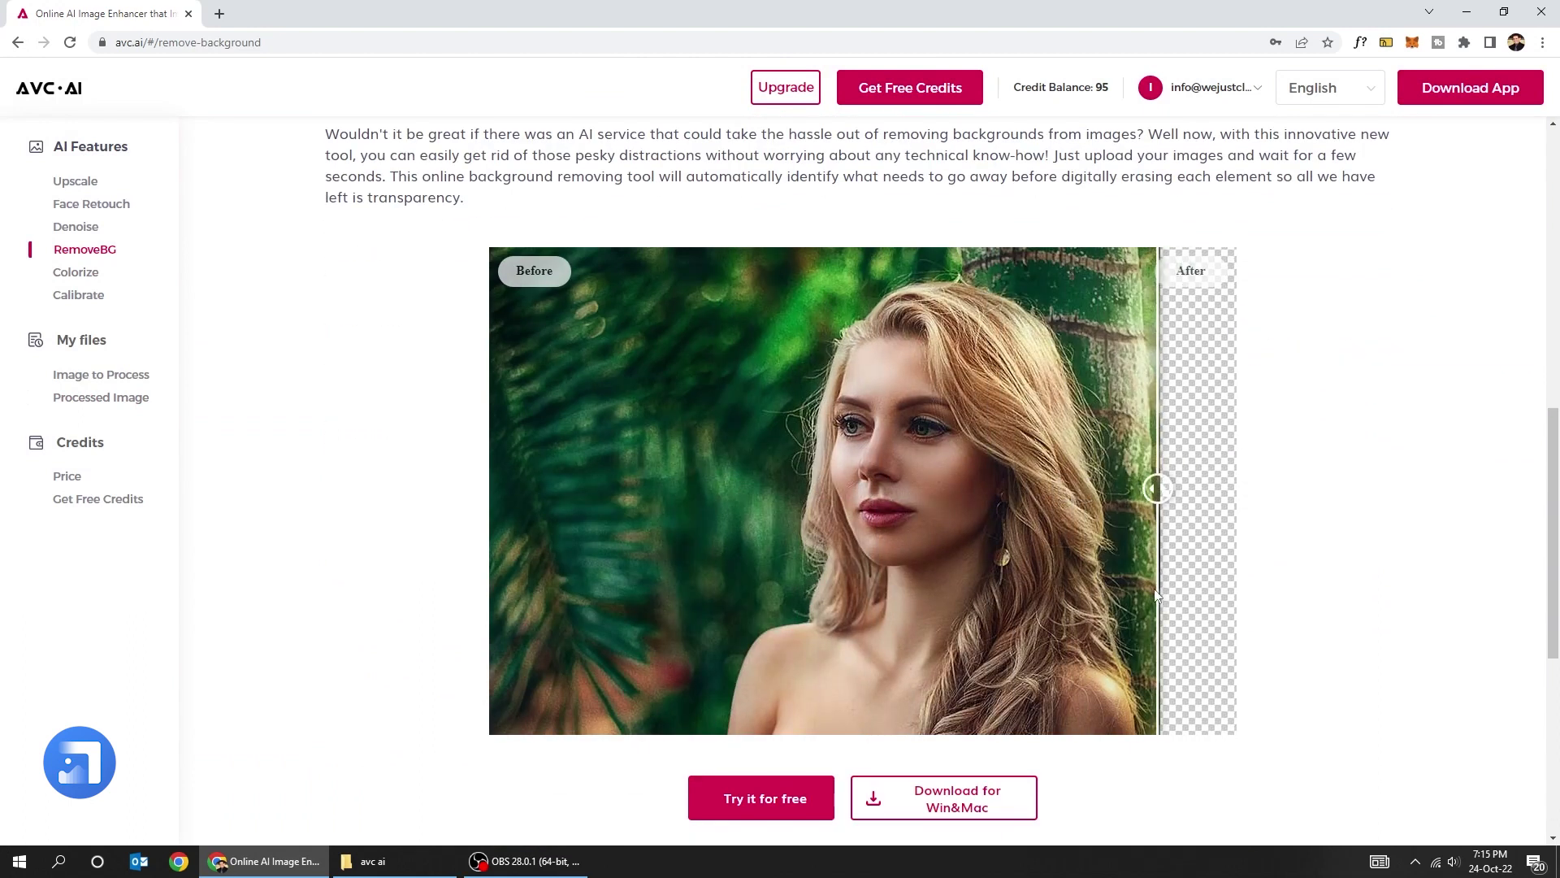
scroll(1122, 567, "up", 10)
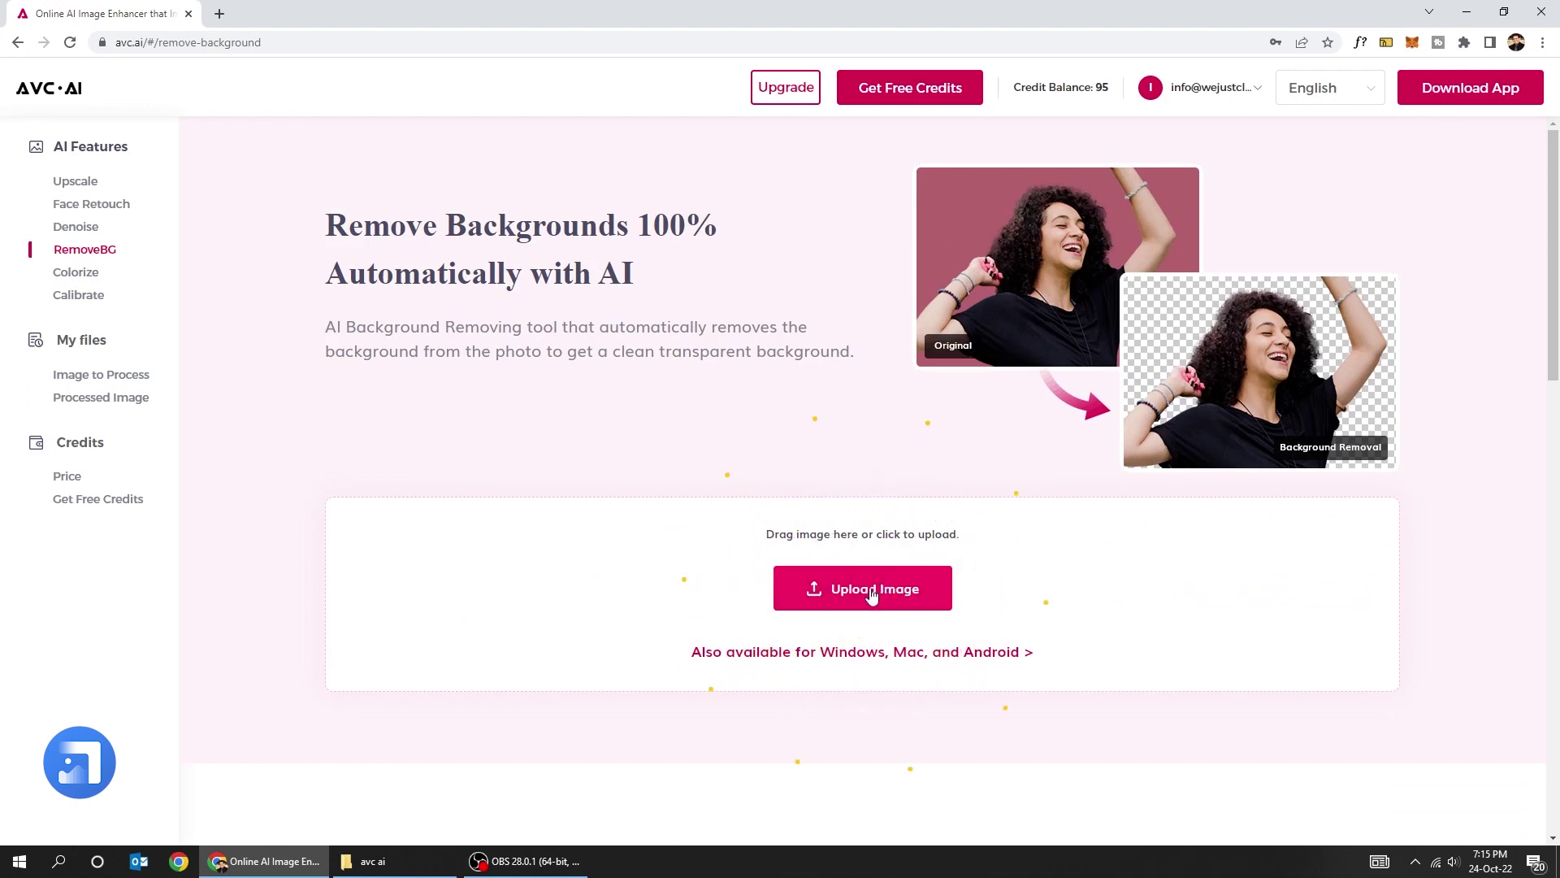
Step: Drag original.jpg into the upload box and start background removal
left_click(373, 861)
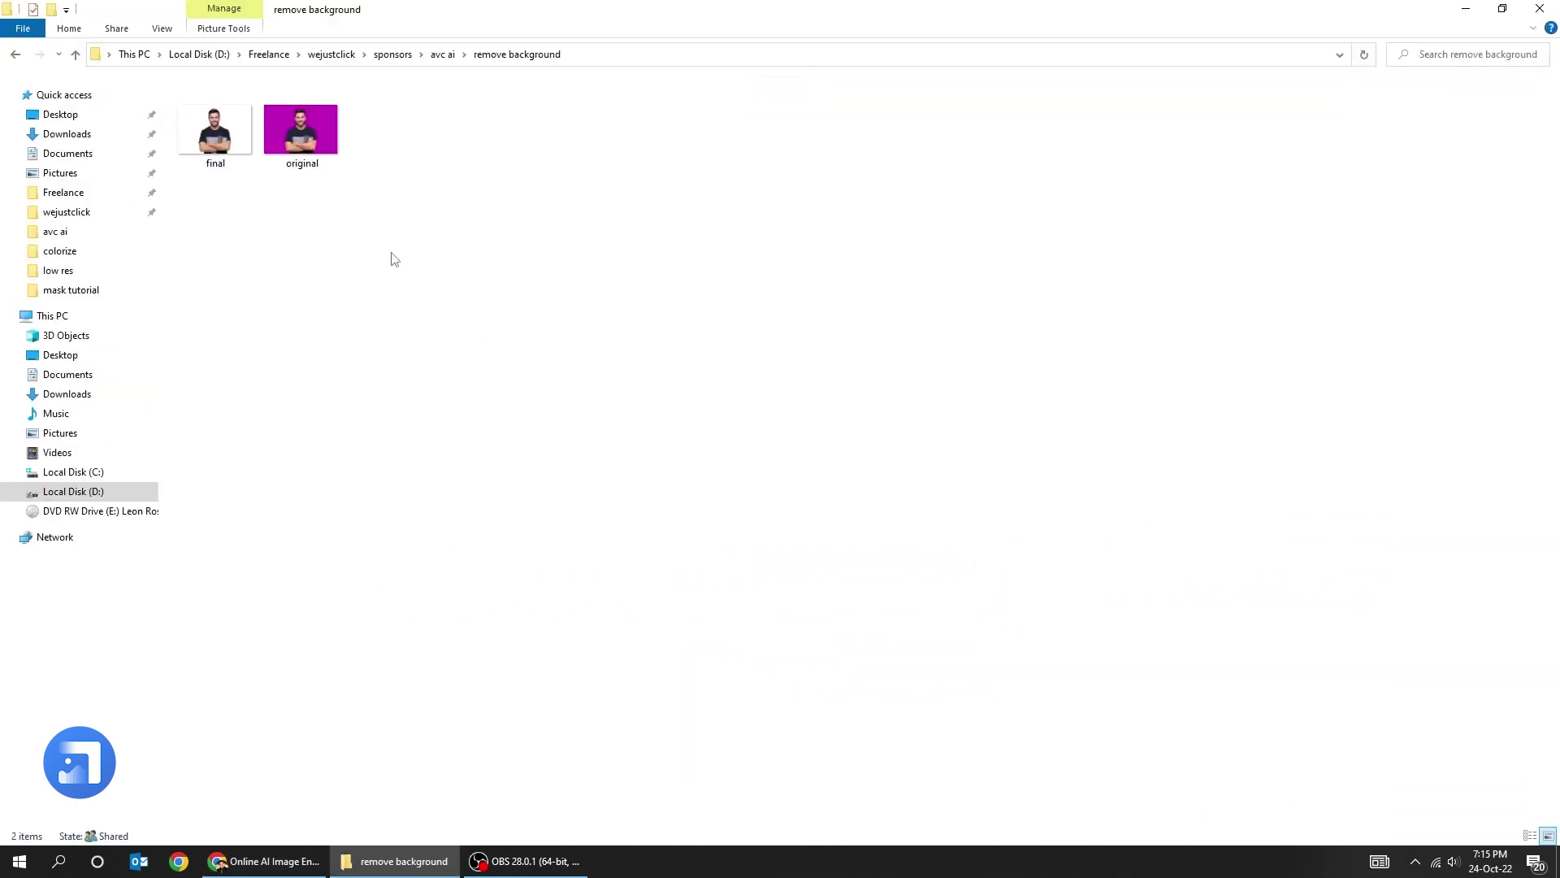
mouse_move(313, 151)
left_mouse_down()
mouse_move(705, 650)
mouse_move(855, 587)
left_mouse_up()
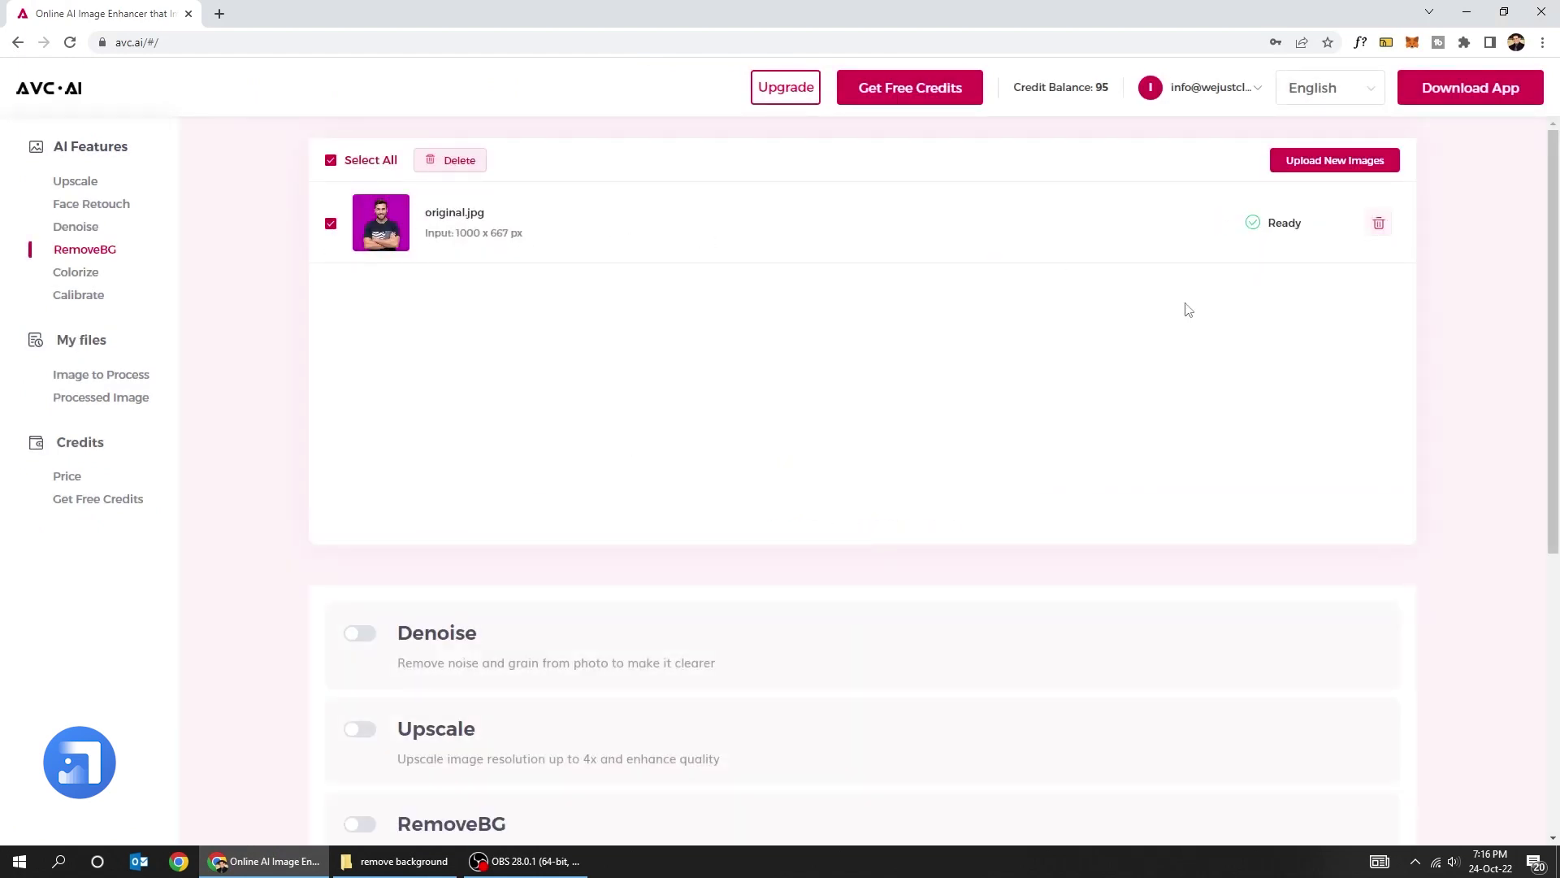
scroll(1057, 366, "down", 4)
scroll(682, 487, "down", 1)
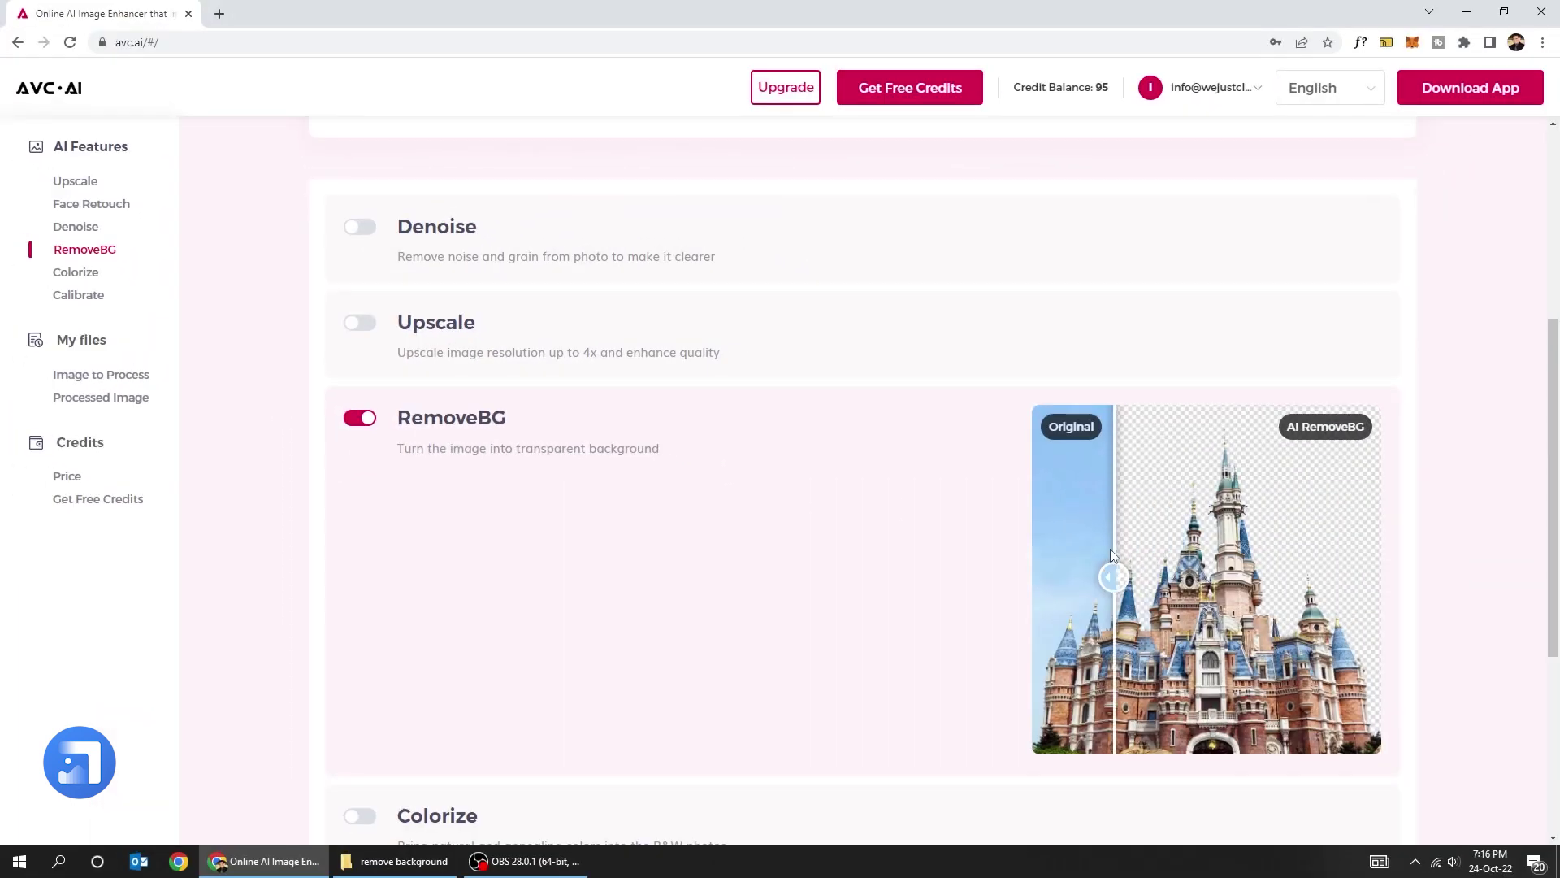
scroll(1045, 558, "down", 2)
scroll(850, 617, "down", 2)
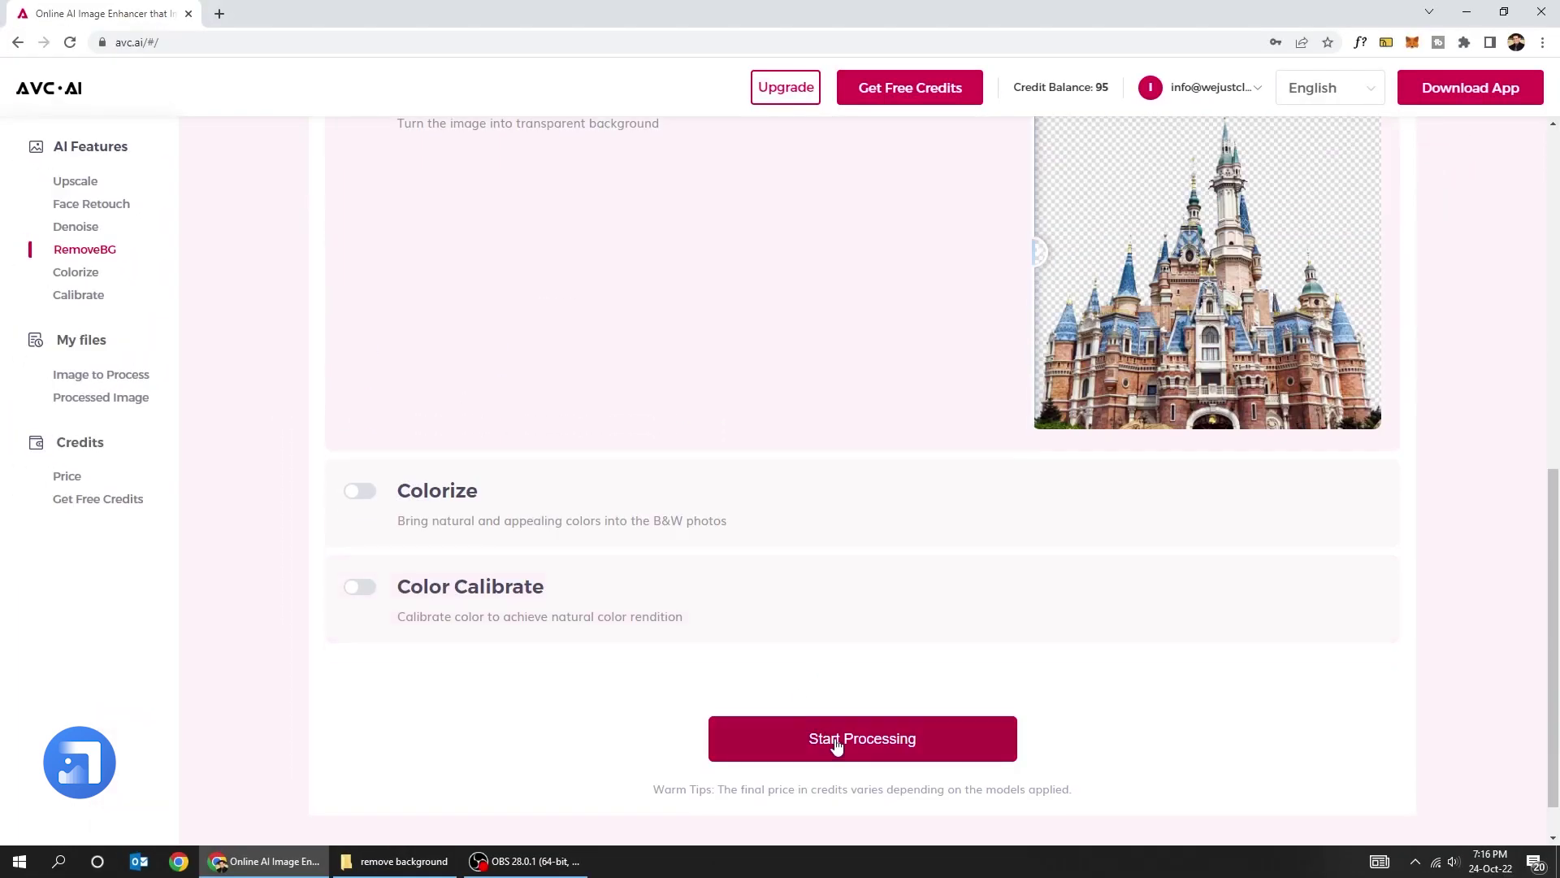
left_click(837, 741)
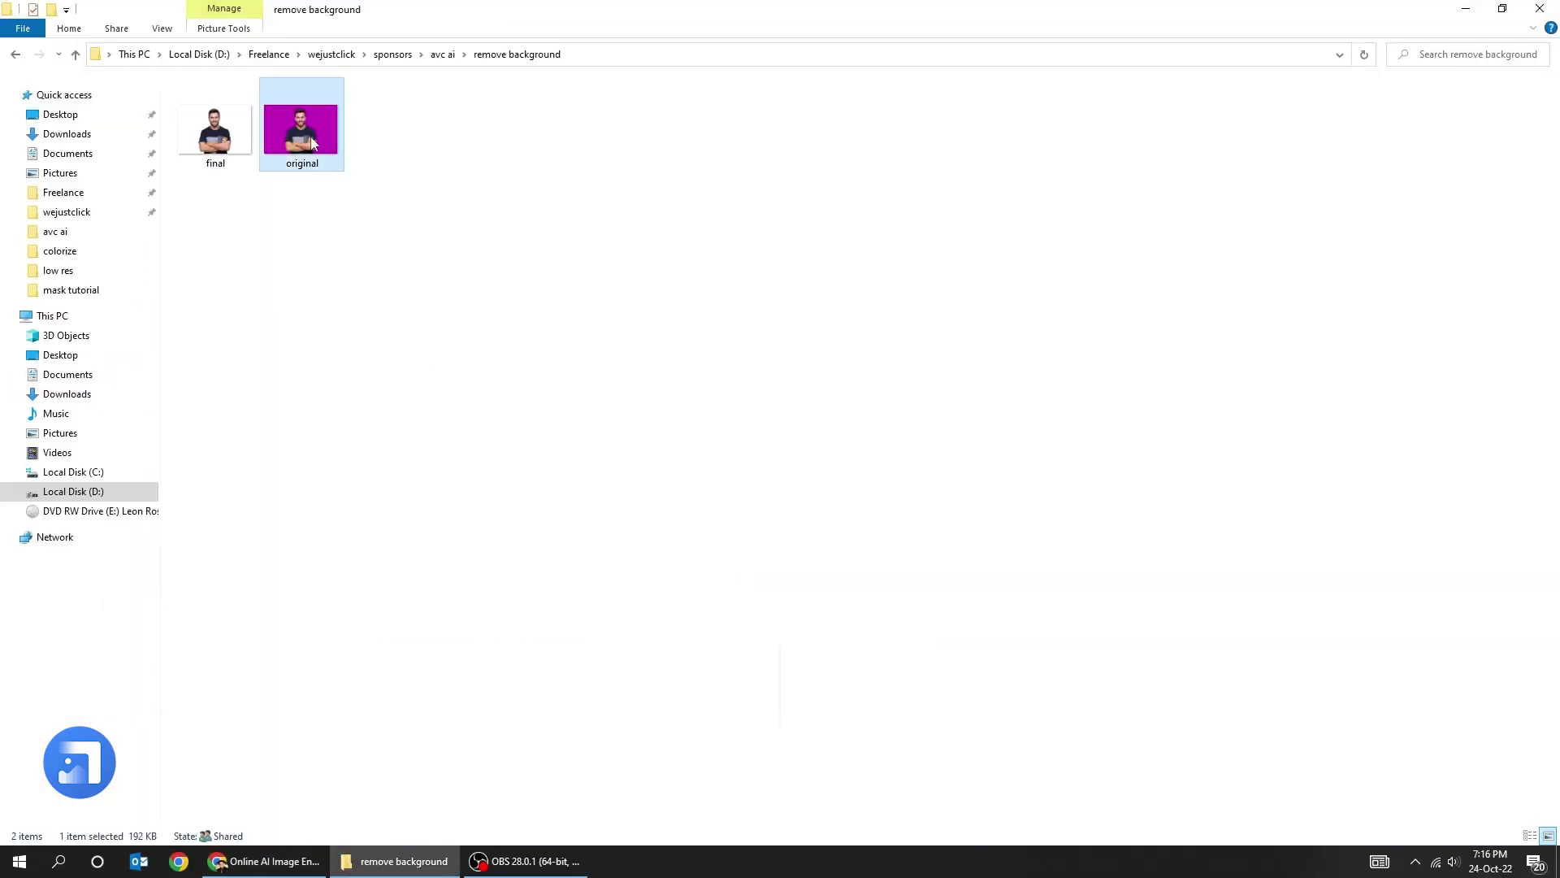
double_click(311, 142)
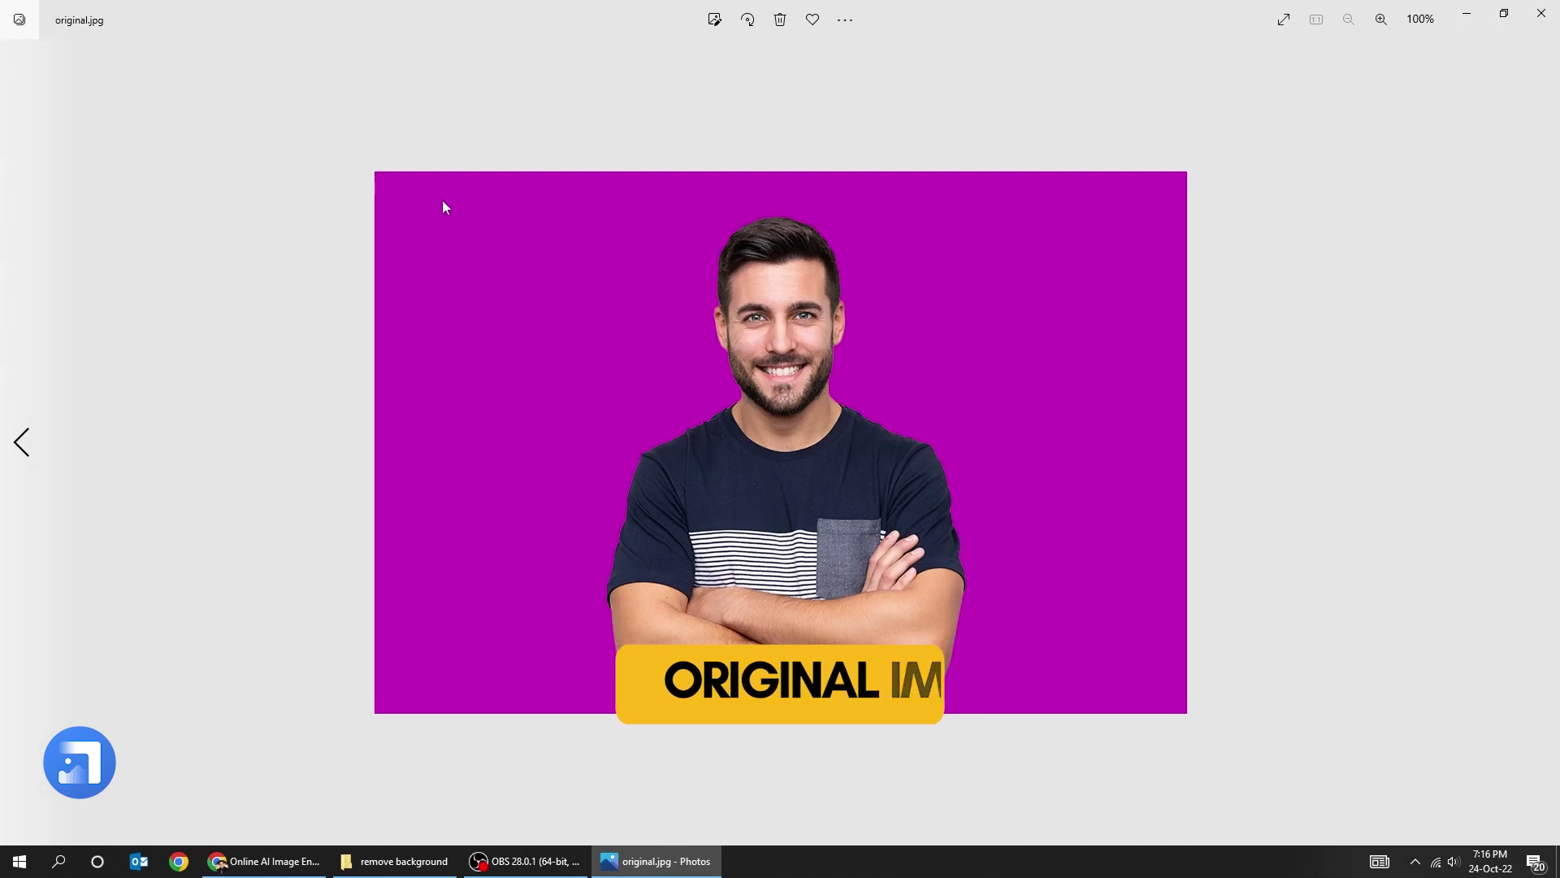
key("Left")
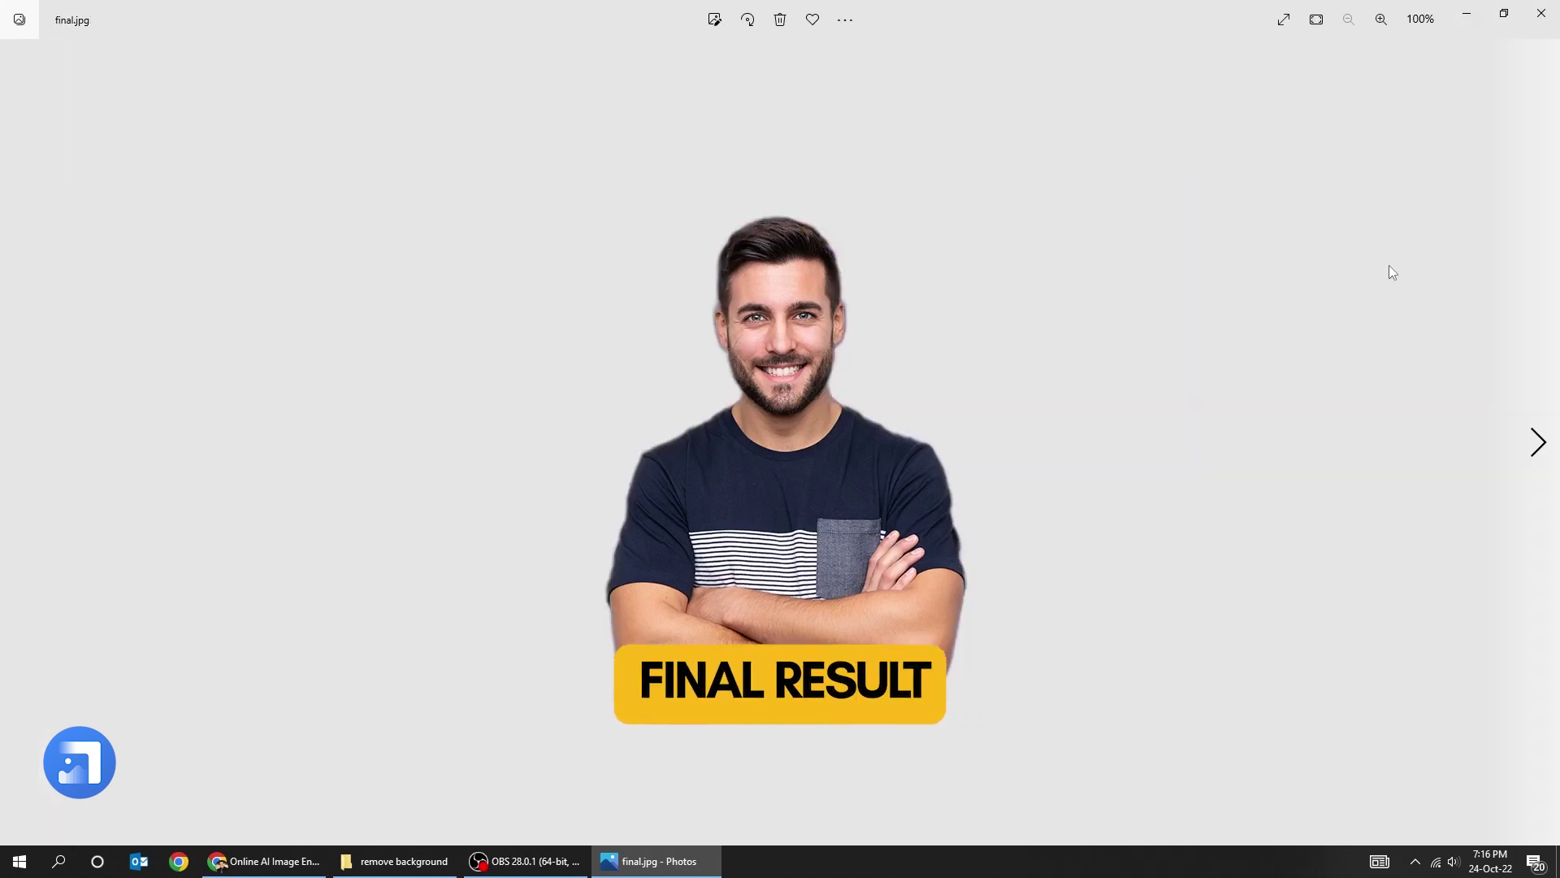
left_click(1542, 13)
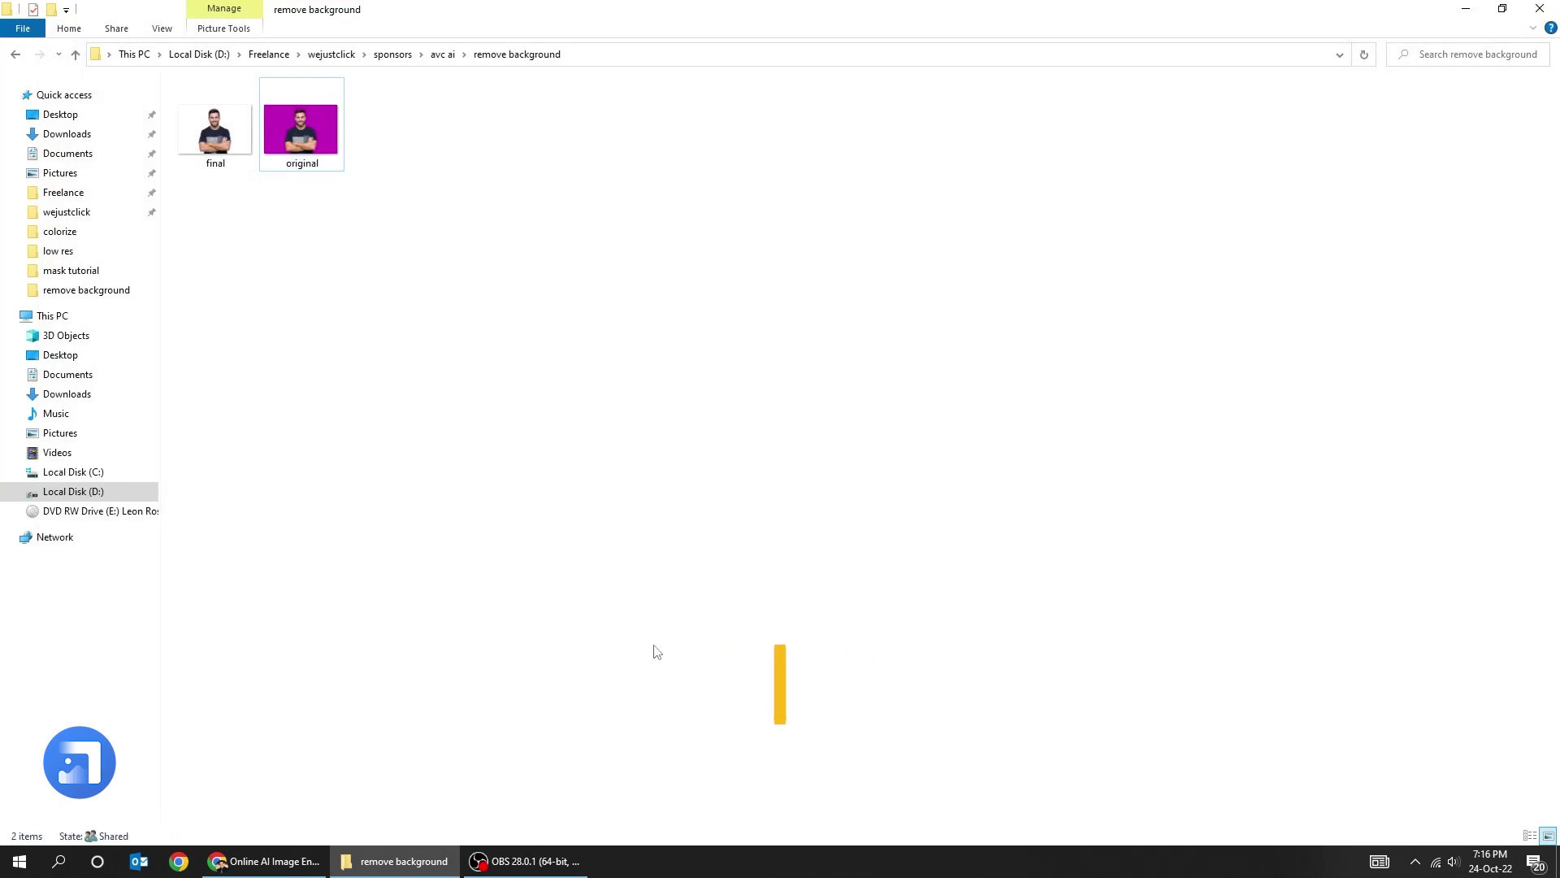
Step: Return to Chrome and open the Colorize page, scrolling down its content
left_click(288, 867)
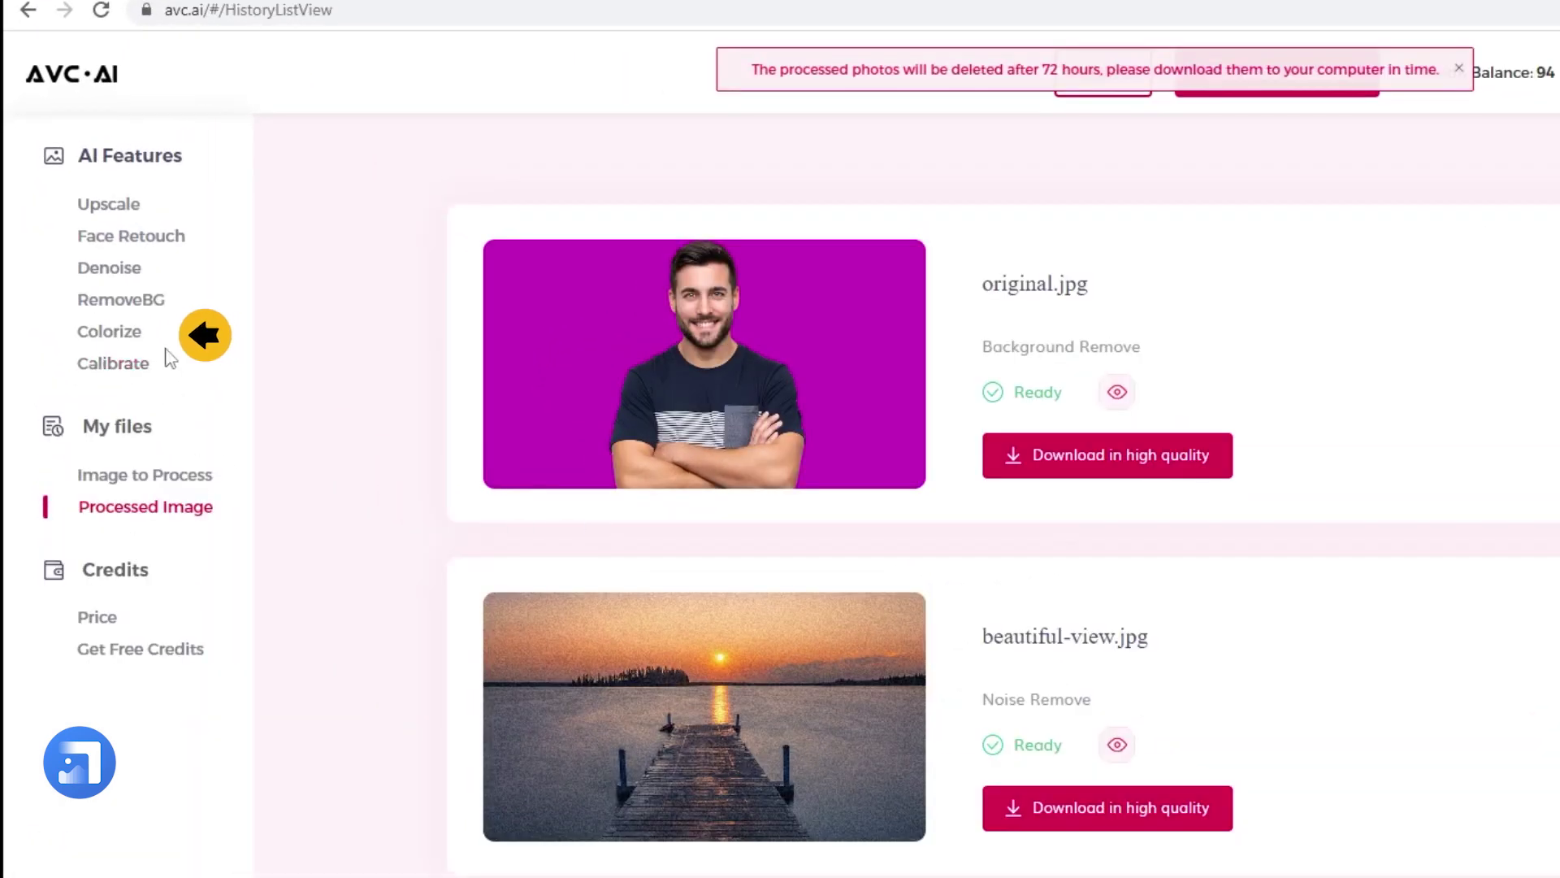
left_click(108, 331)
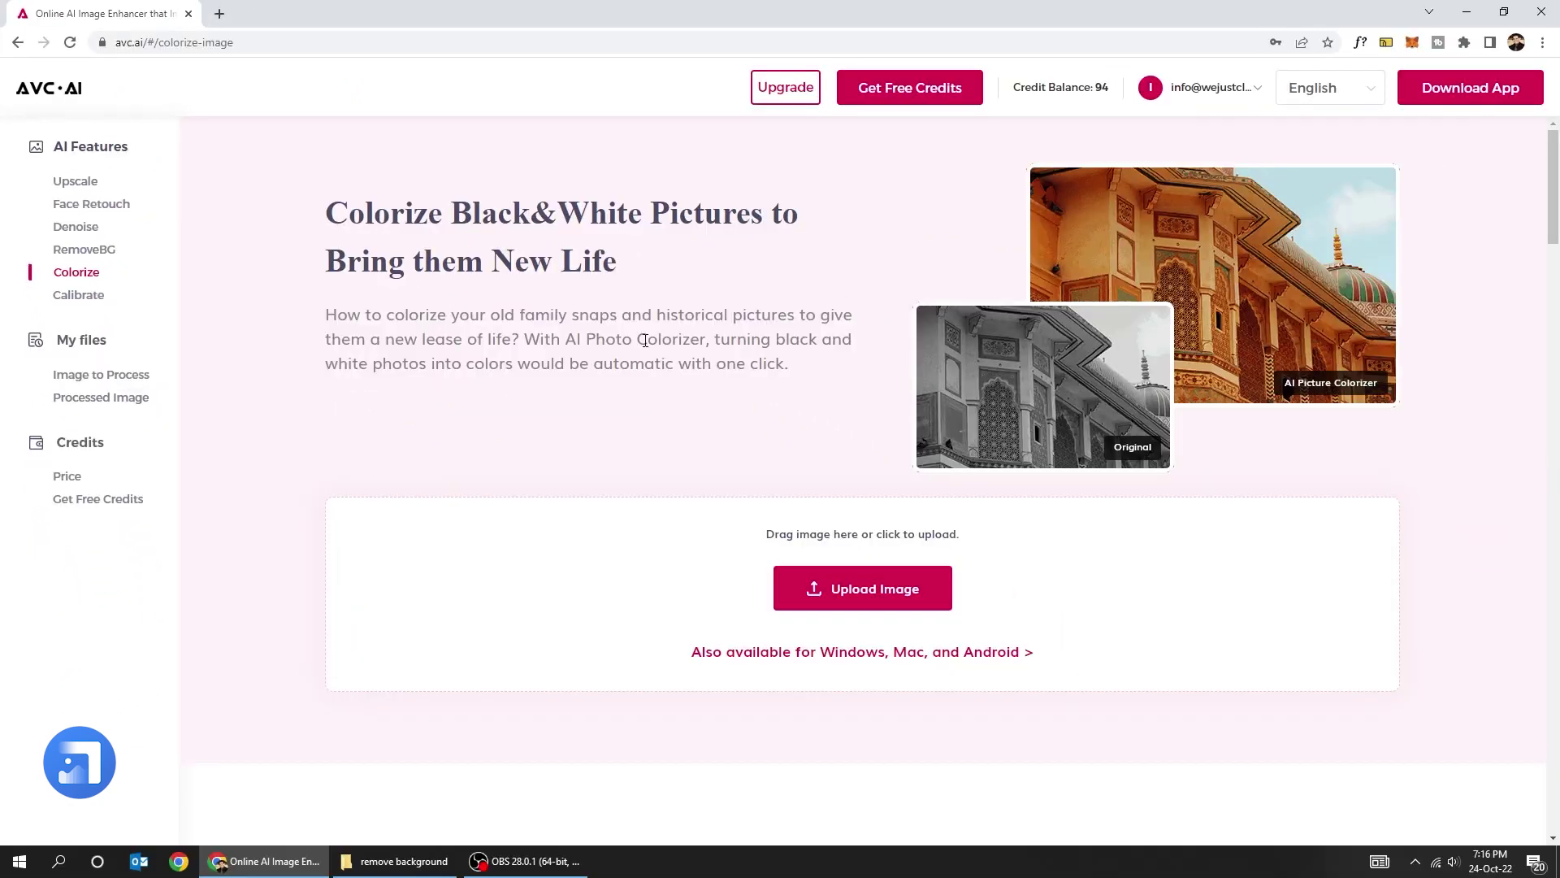
scroll(710, 546, "down", 1)
scroll(710, 546, "down", 7)
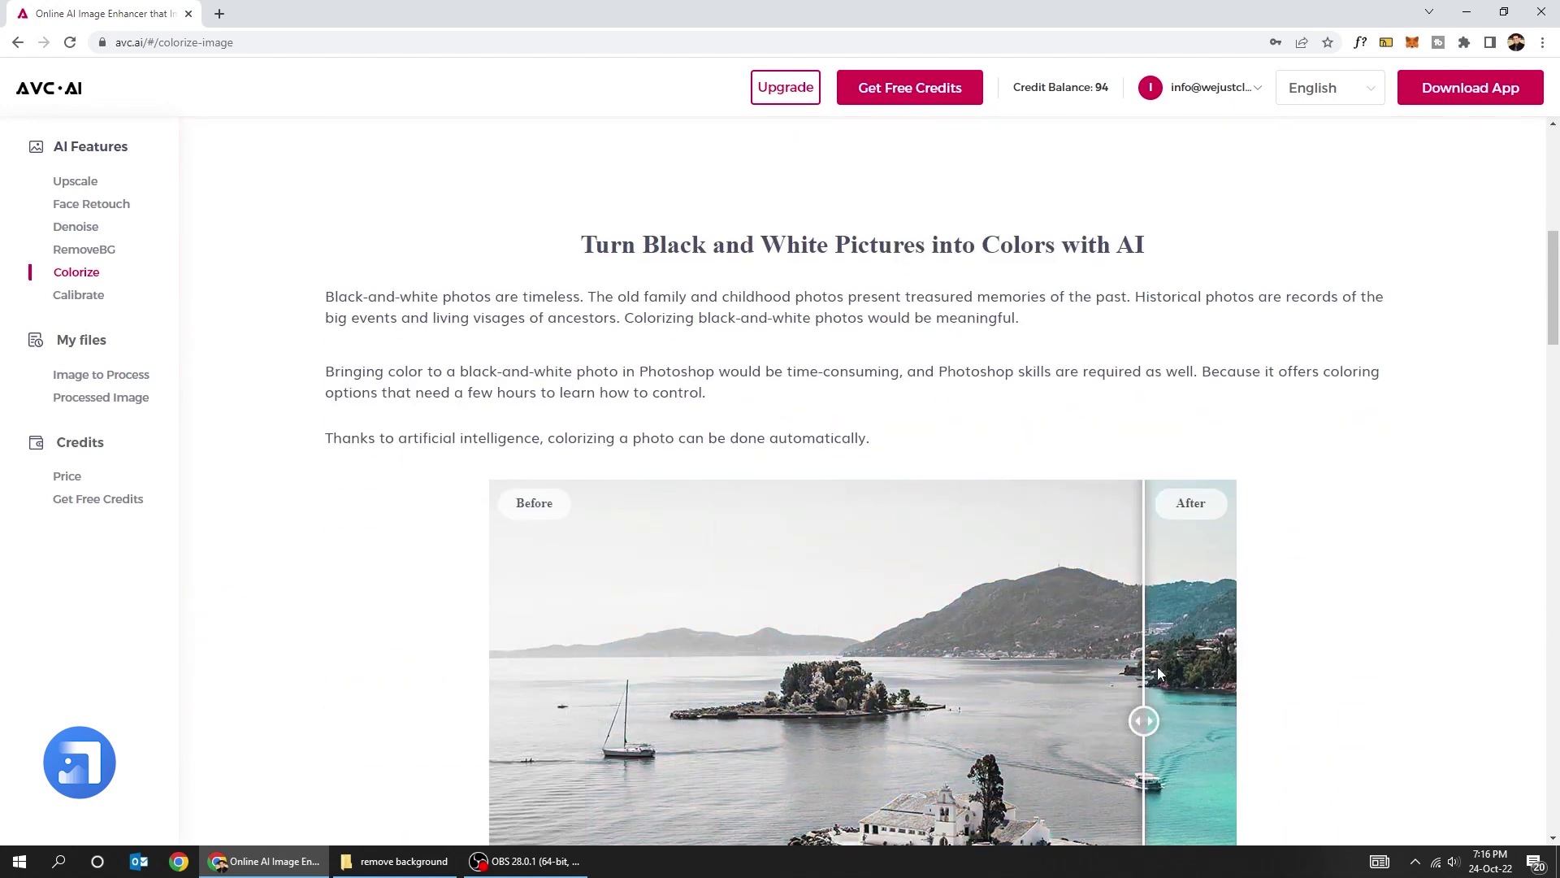
scroll(1170, 645, "down", 3)
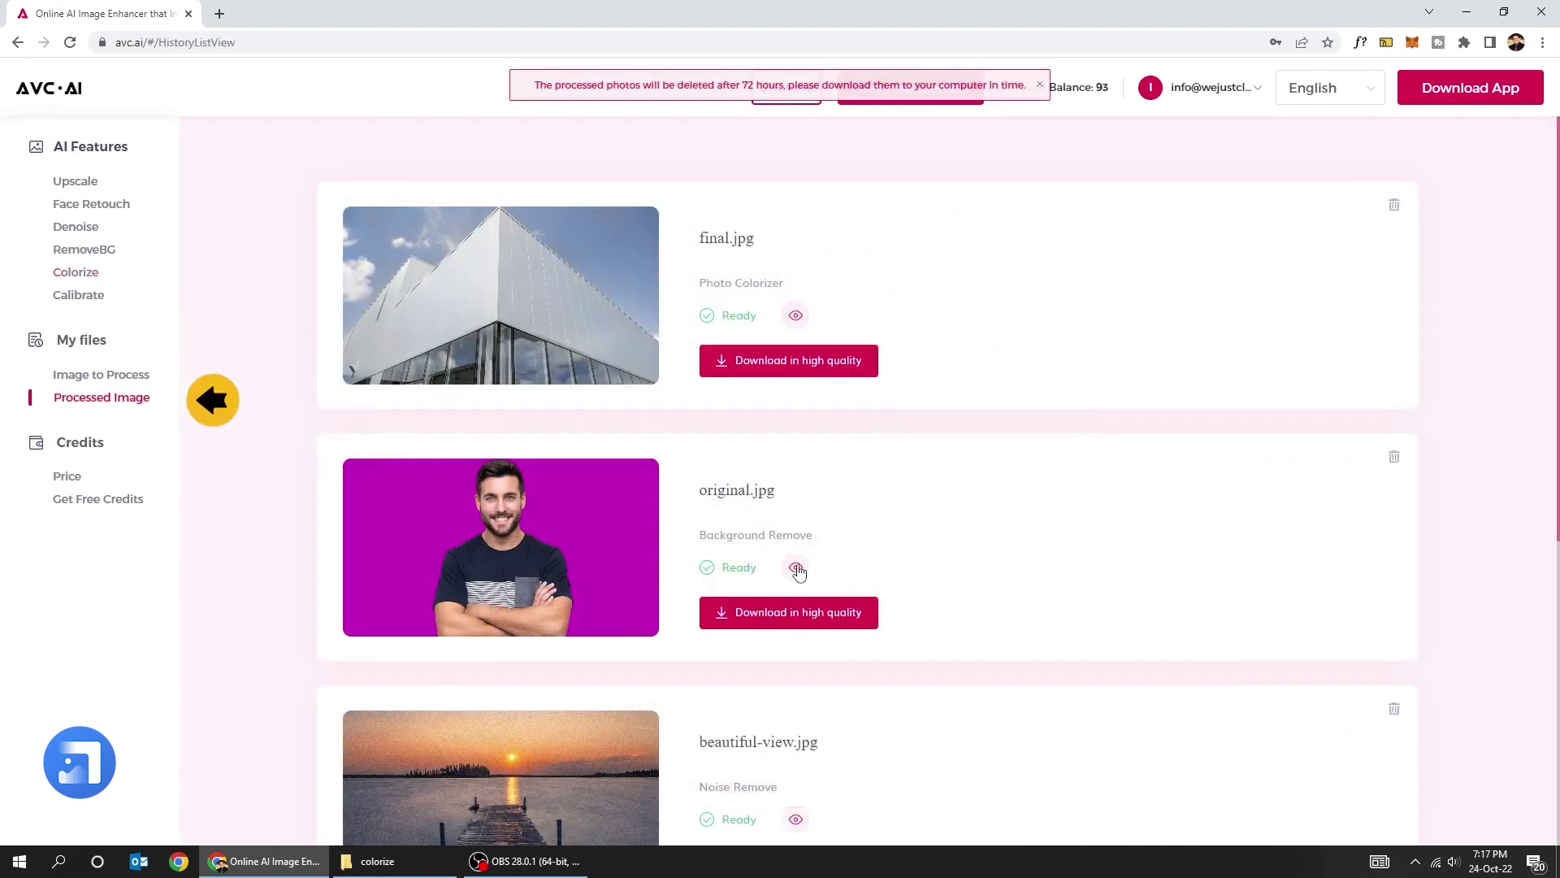
left_click(795, 568)
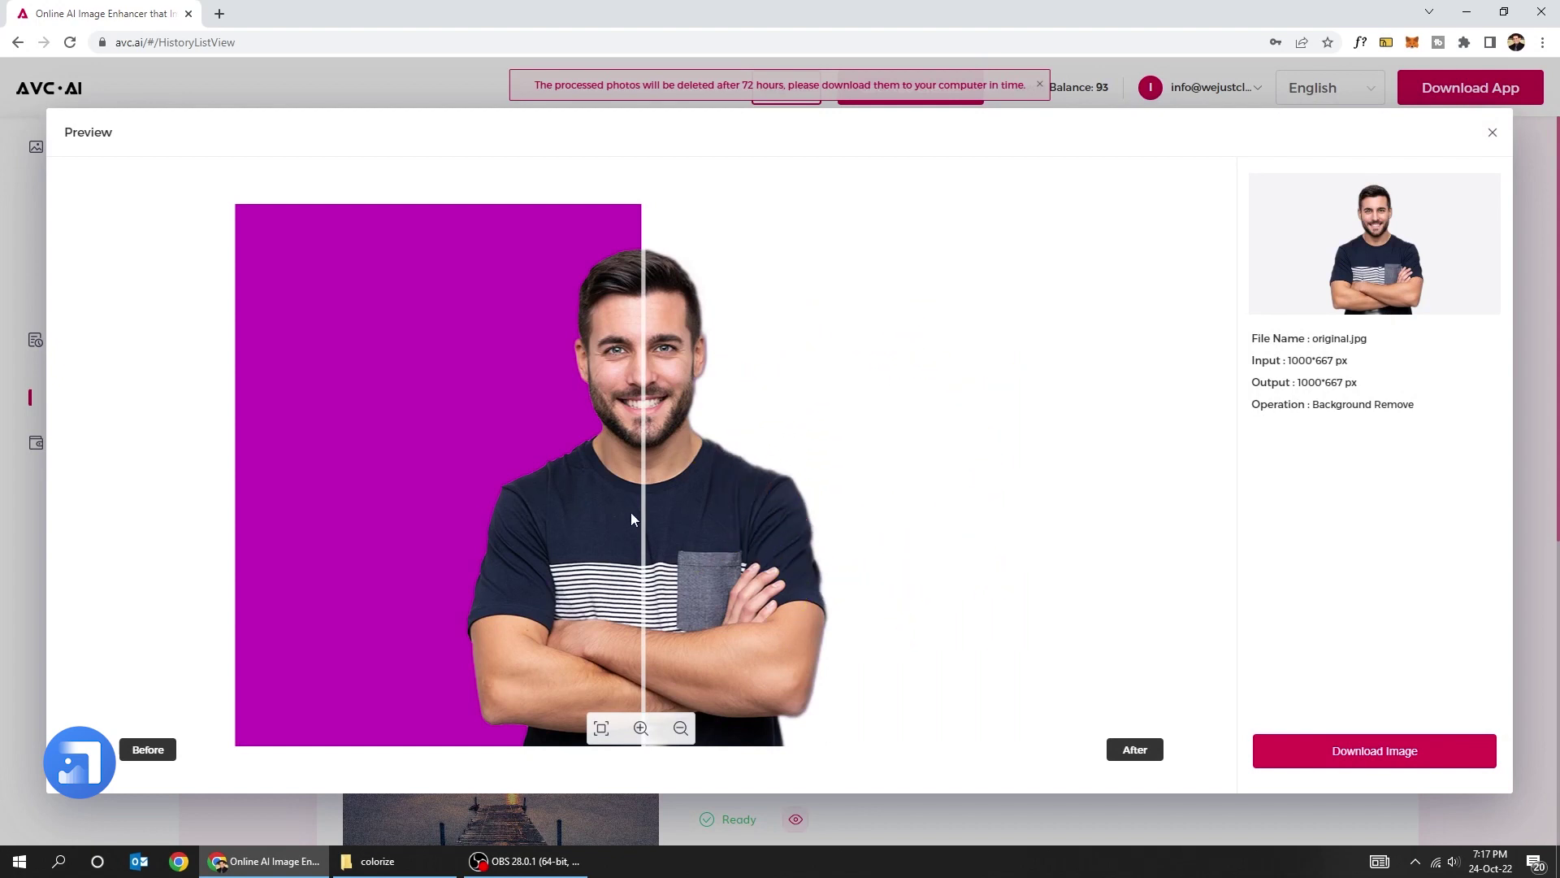
left_click(1493, 133)
scroll(794, 439, "down", 2)
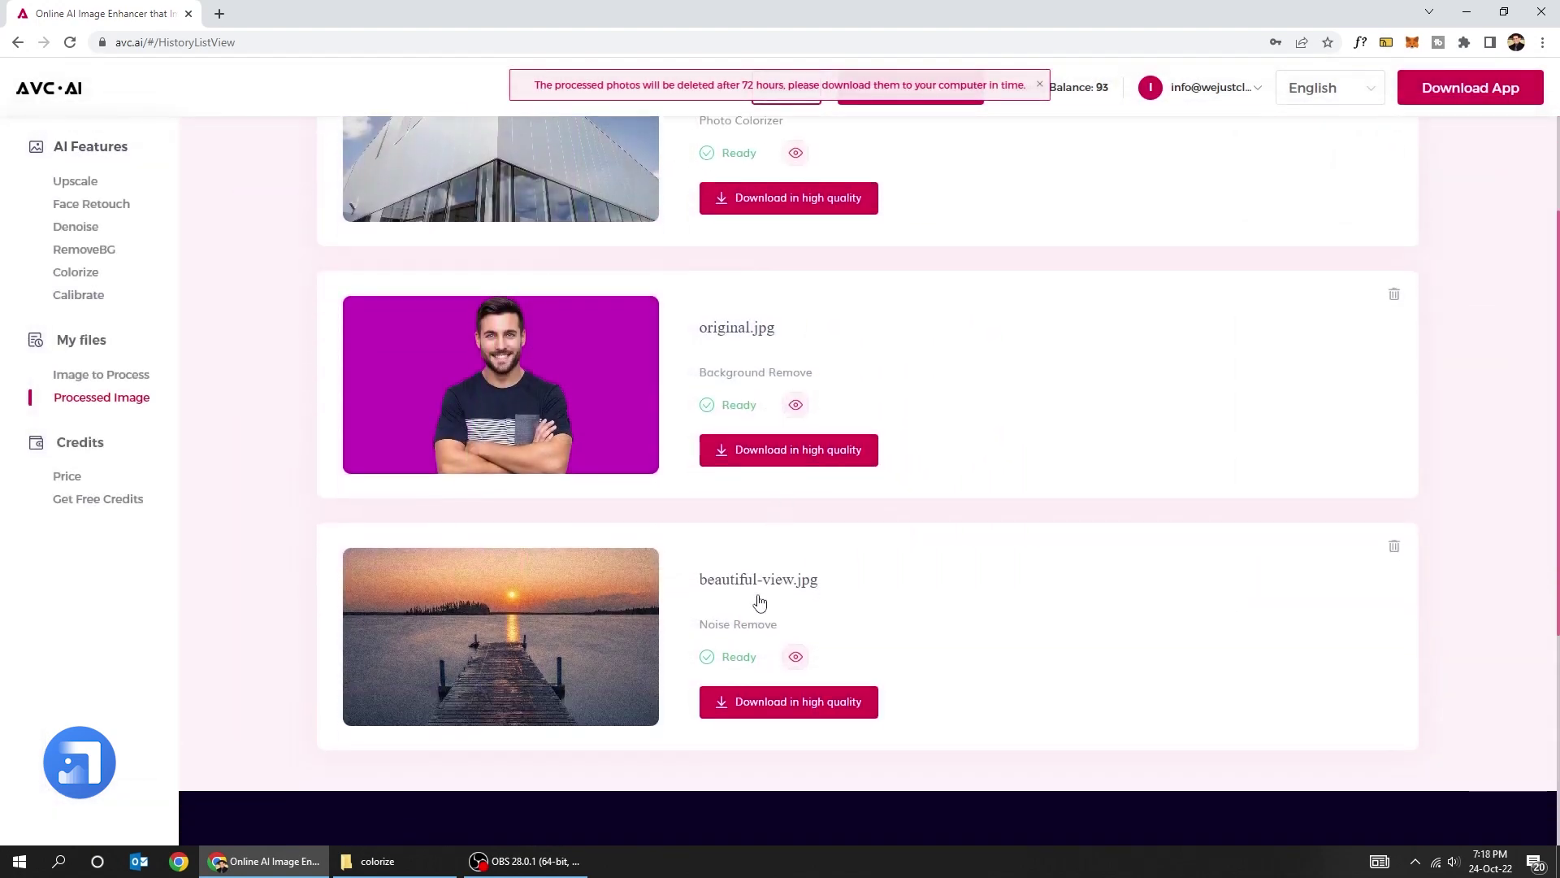
scroll(760, 601, "down", 2)
left_click(796, 494)
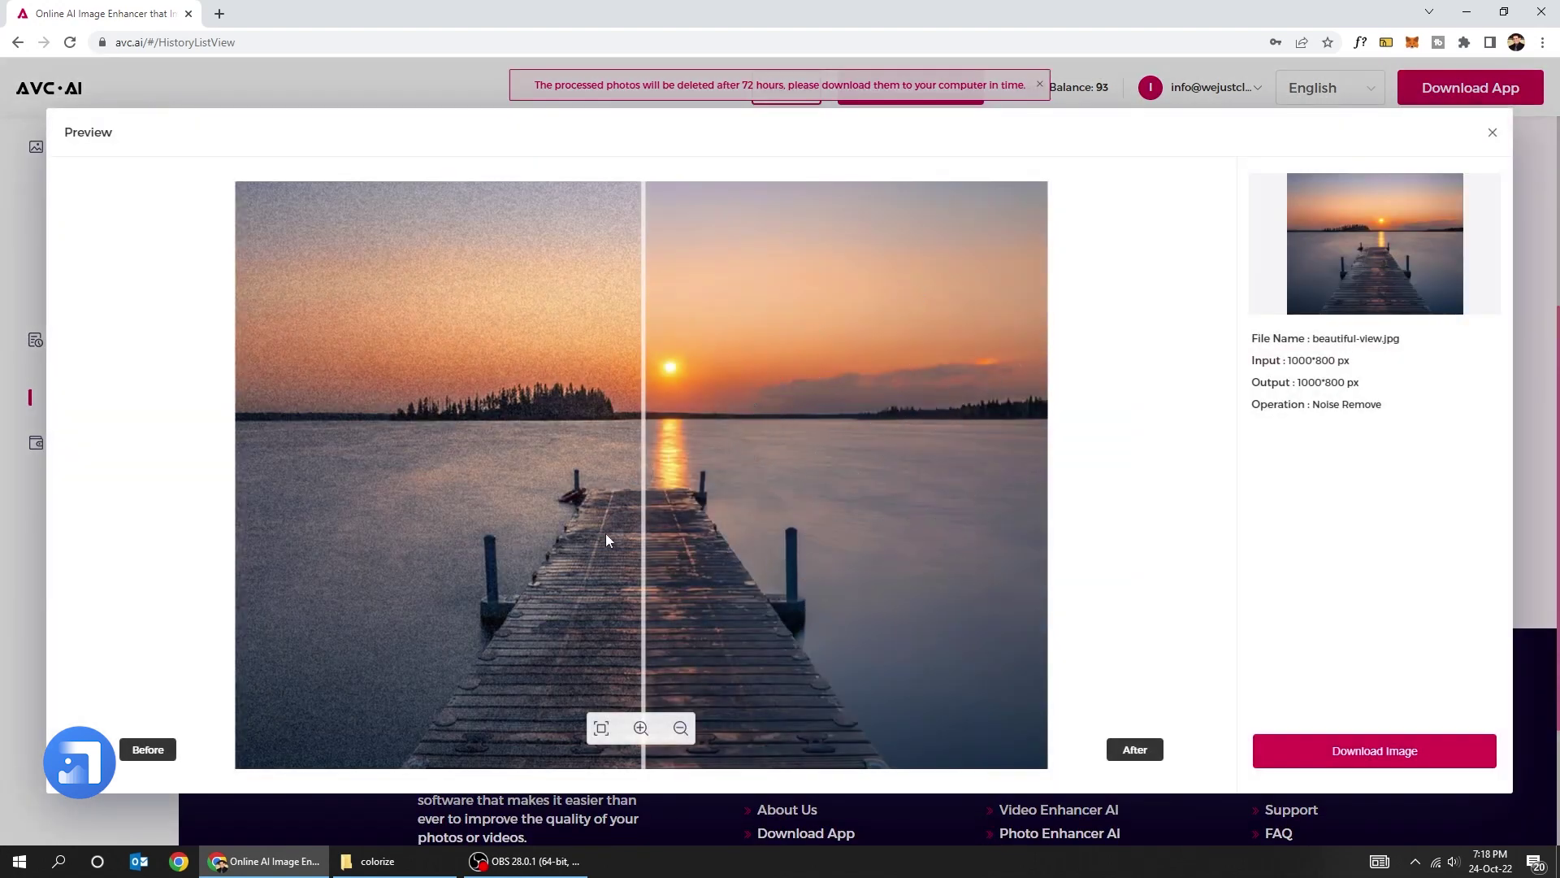
left_click(1492, 133)
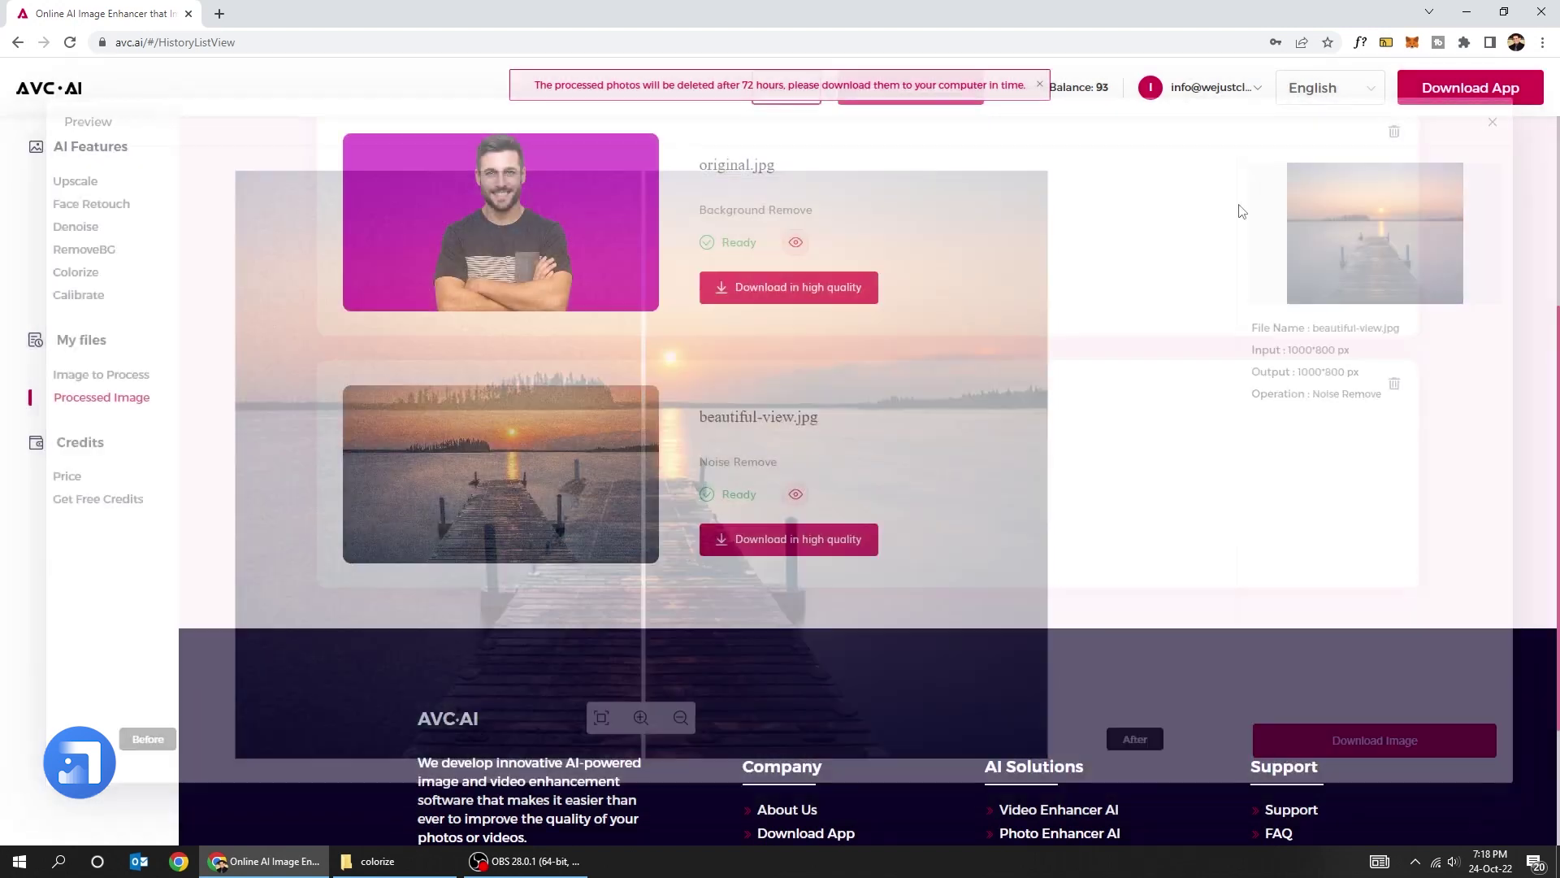
Step: Open Calibrate from the sidebar and scroll through its sample images
scroll(211, 325, "up", 5)
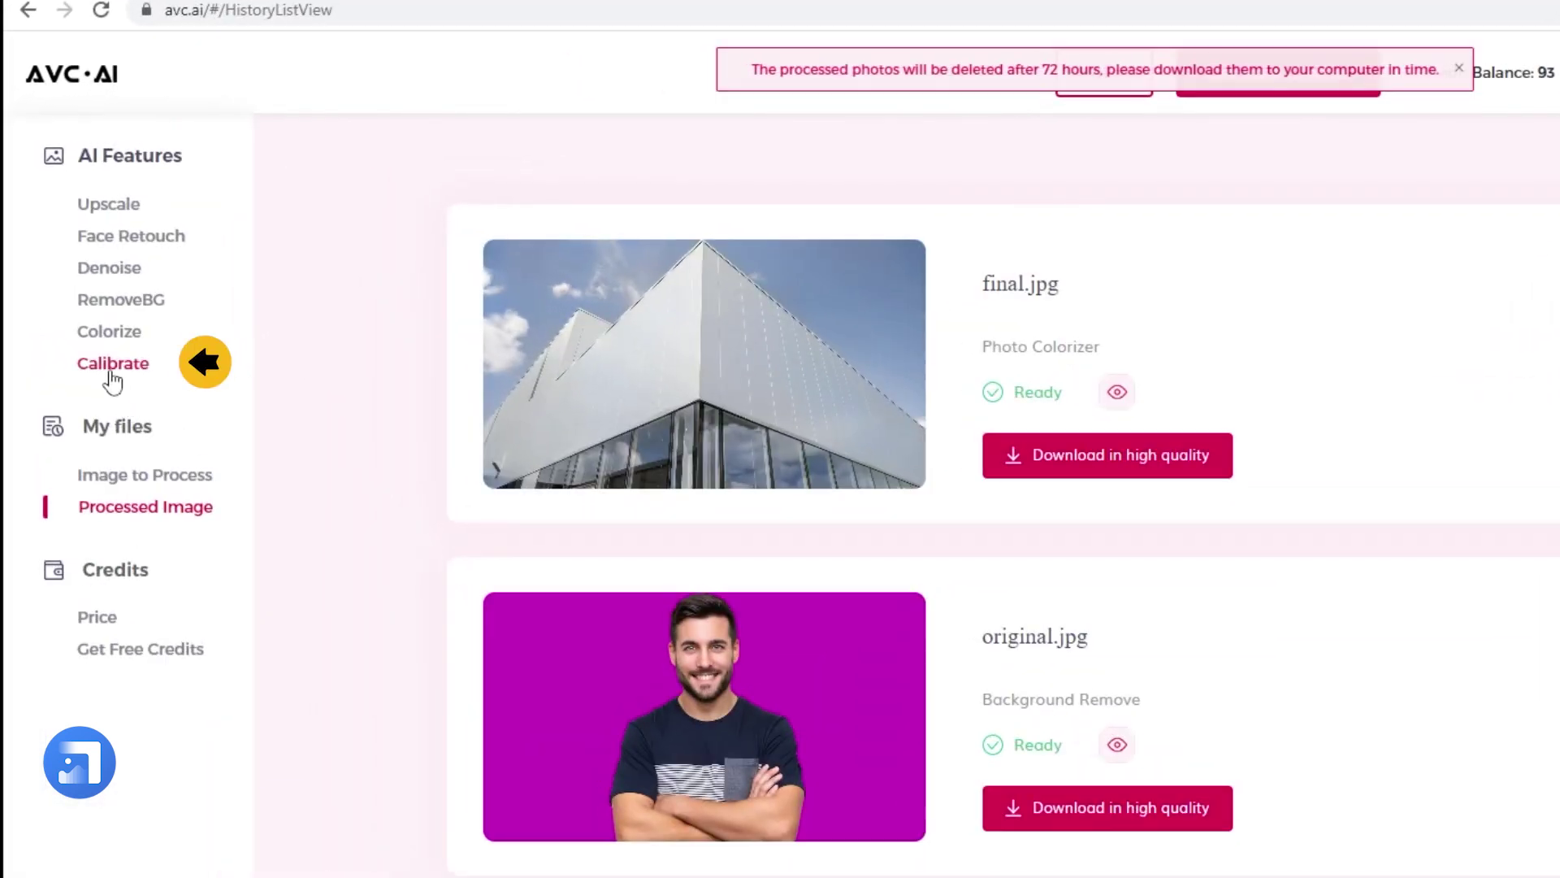
left_click(113, 373)
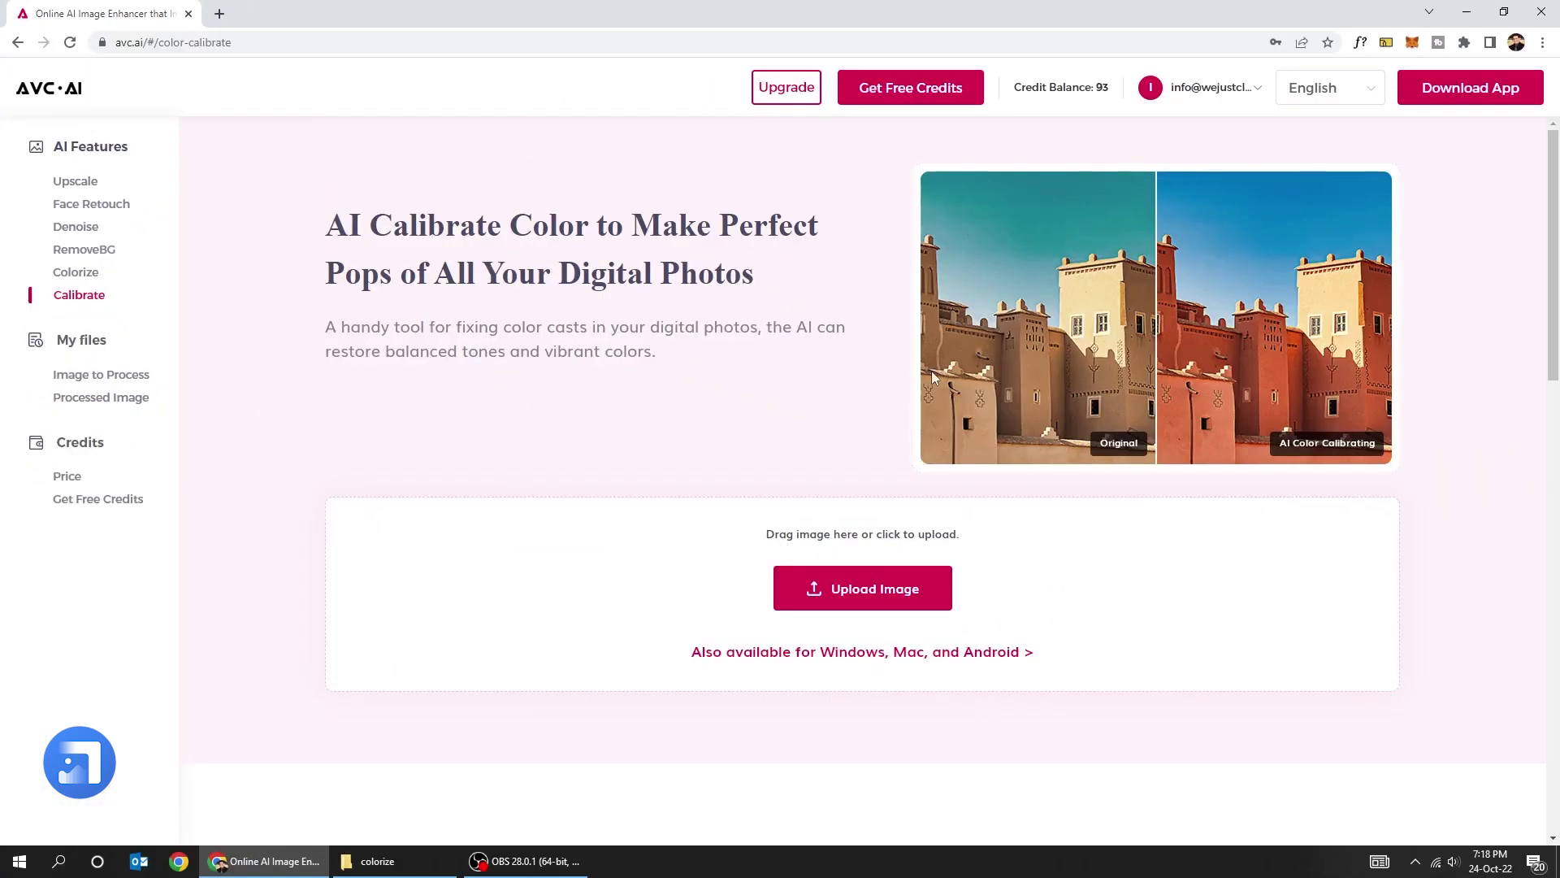
scroll(965, 417, "down", 5)
scroll(964, 417, "down", 4)
scroll(977, 426, "down", 2)
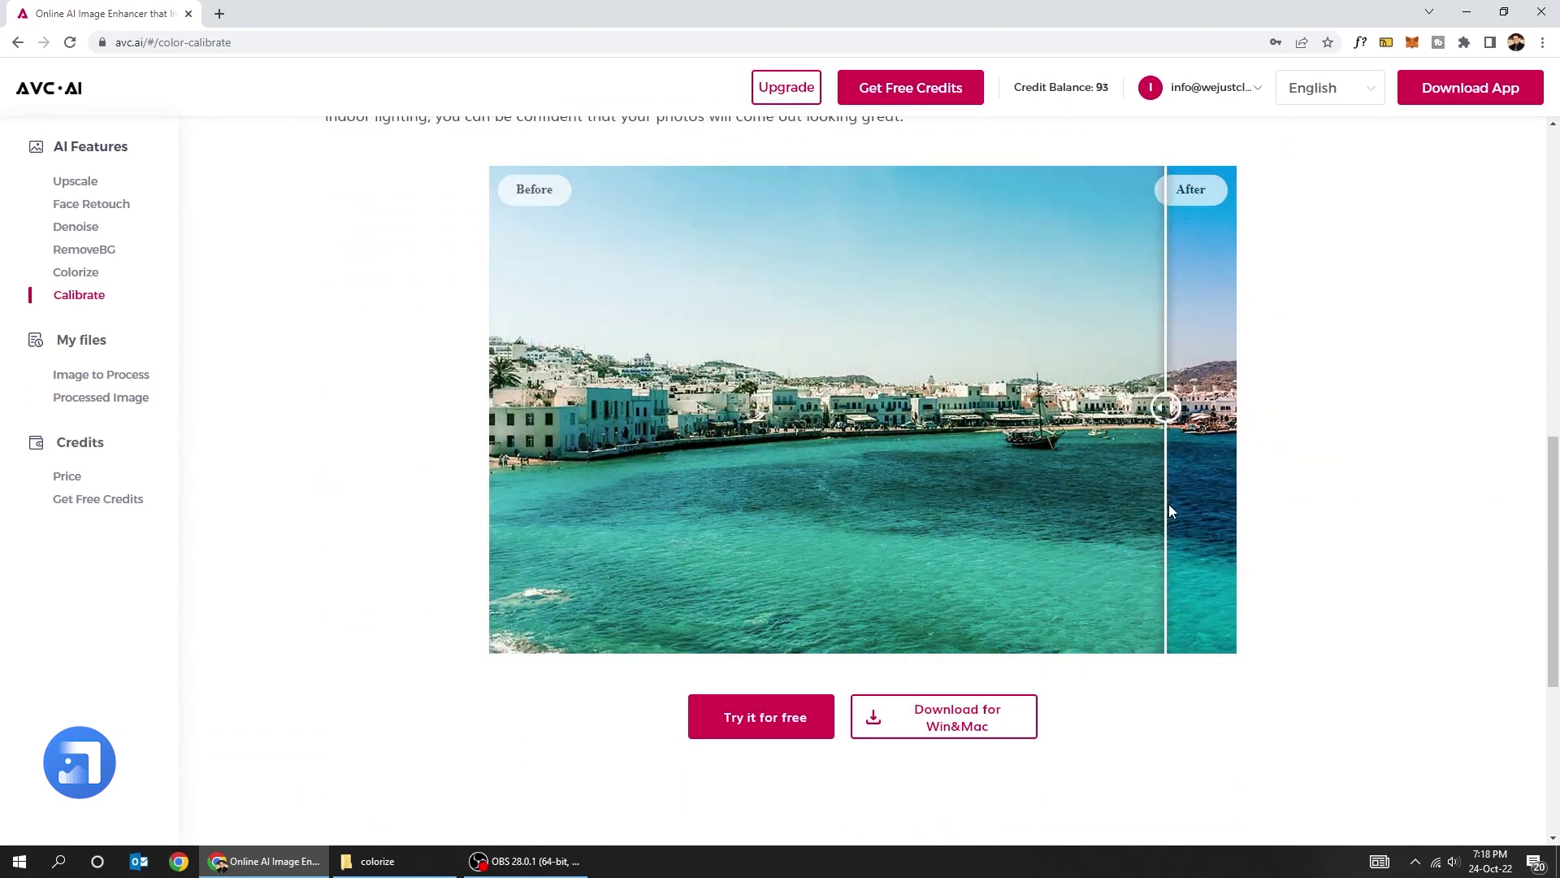
scroll(1227, 554, "up", 1)
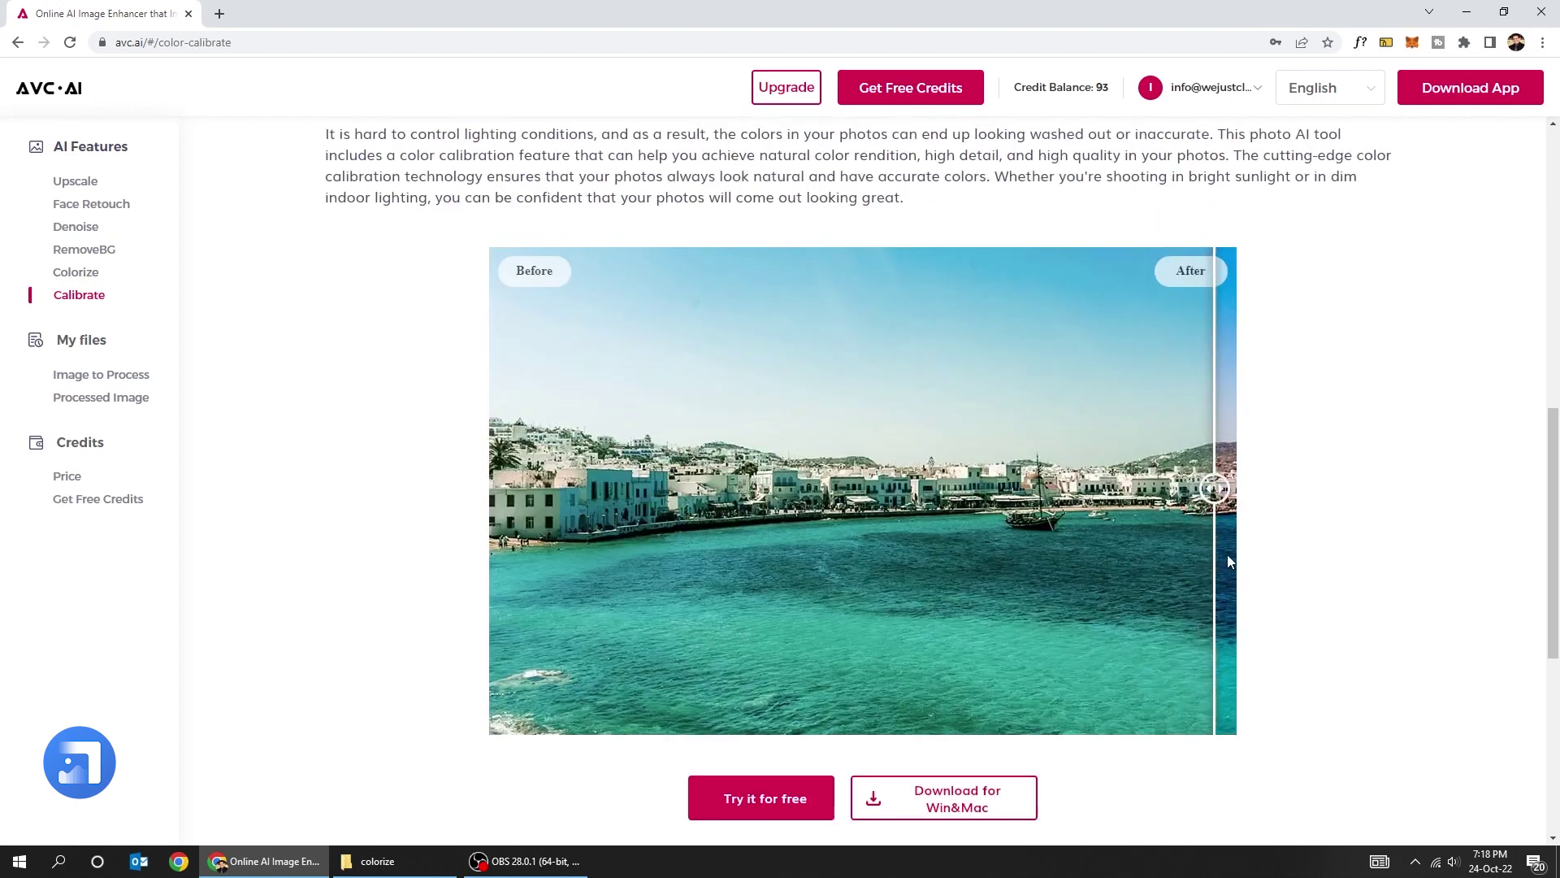
scroll(1254, 533, "up", 5)
scroll(1254, 533, "up", 3)
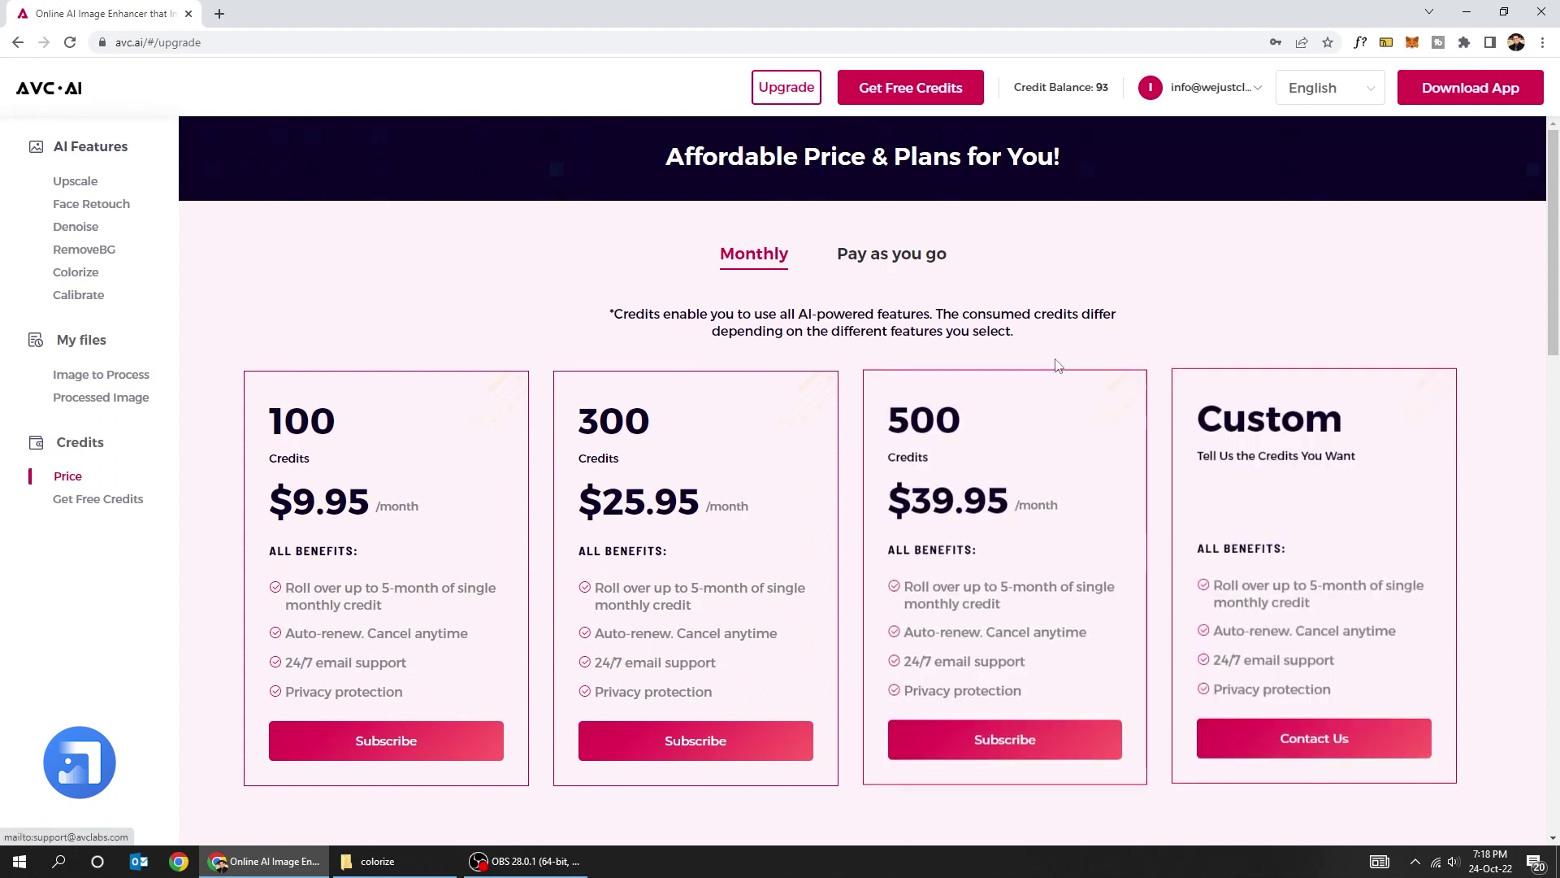
Step: Switch the pricing page to the Pay as you go credit packs
left_click(841, 265)
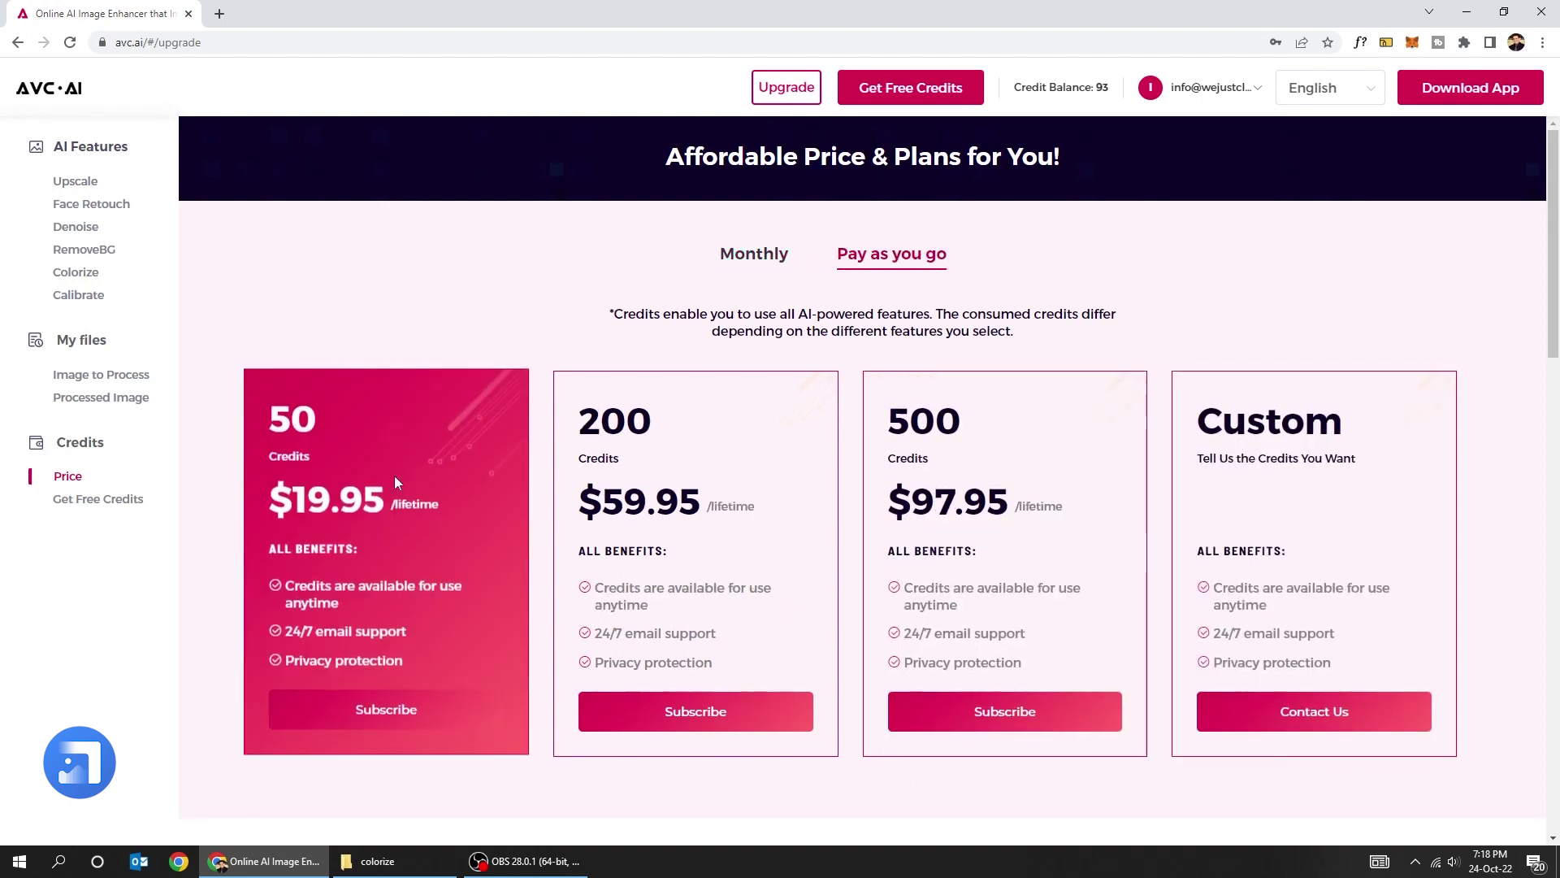